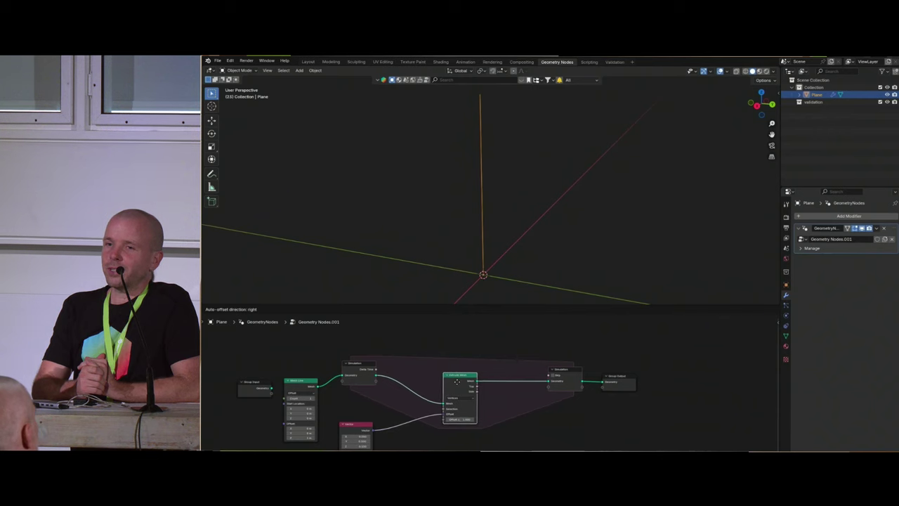
# - Spread out the node tree, moving Group Output away from the simulation zone and repositioning the Simulation input and Extrude Mesh nodes
pyautogui.click(454, 382)
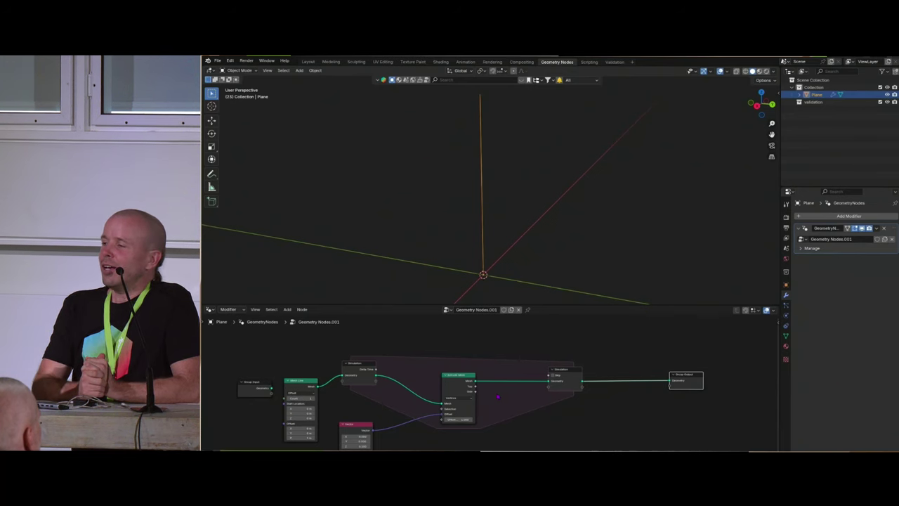
pyautogui.scroll(3, 513, 398)
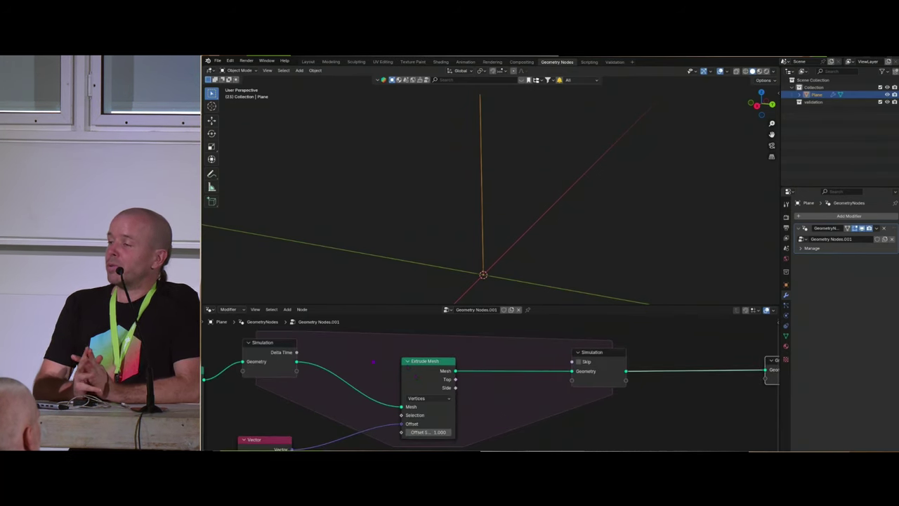
pyautogui.scroll(-1, 418, 370)
pyautogui.moveTo(288, 347); pyautogui.dragTo(345, 343)
pyautogui.moveTo(429, 377); pyautogui.dragTo(477, 377)
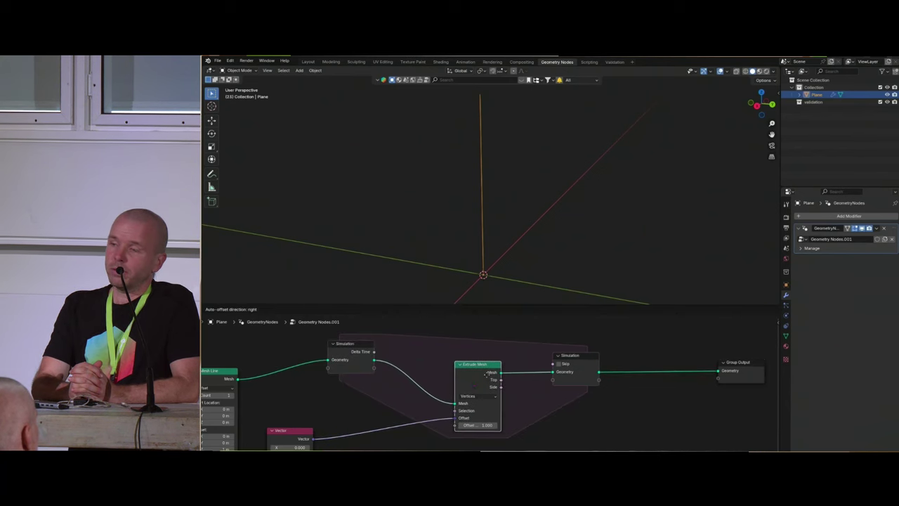
# - Add a Random Value node of type Vector and feed its Value into the Extrude Mesh Offset, replacing the Vector node
pyautogui.moveTo(398, 394); pyautogui.dragTo(485, 365, button='middle')
pyautogui.hotkey('shift', 'a')
pyautogui.write('rando')
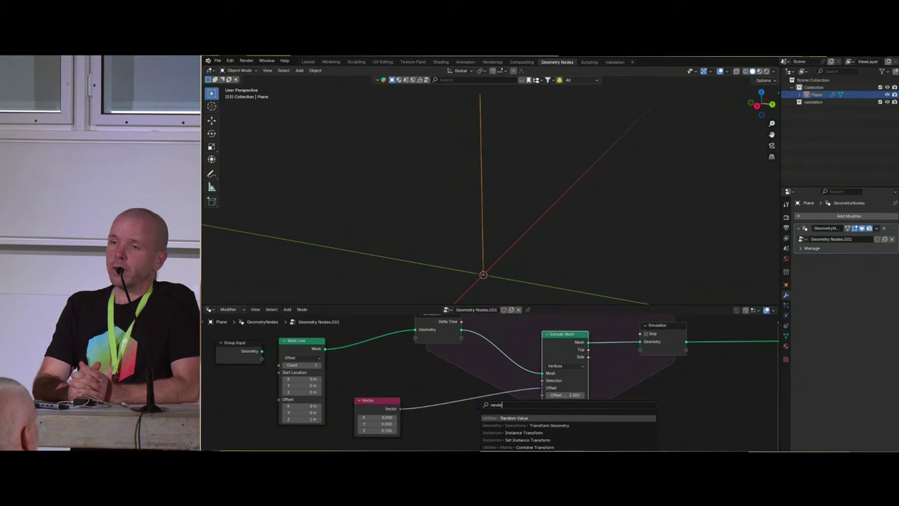
pyautogui.press('Return')
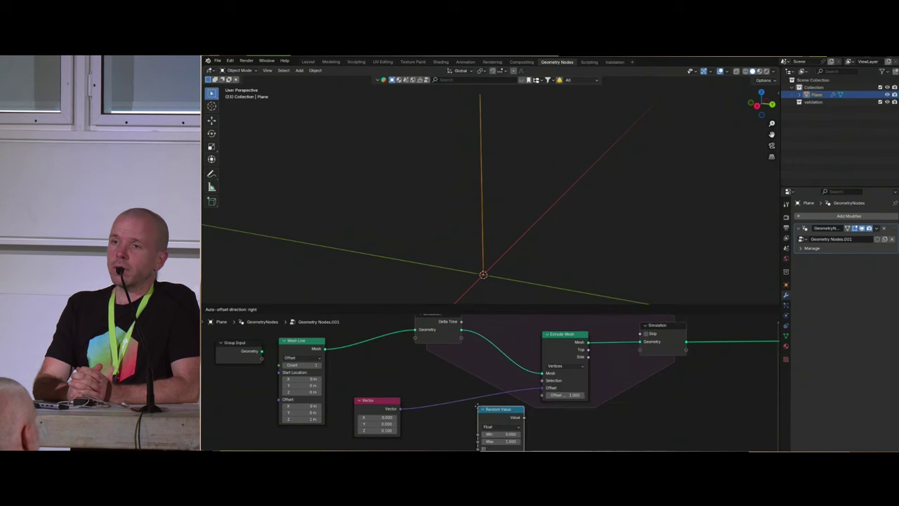
pyautogui.click(468, 409)
pyautogui.click(490, 428)
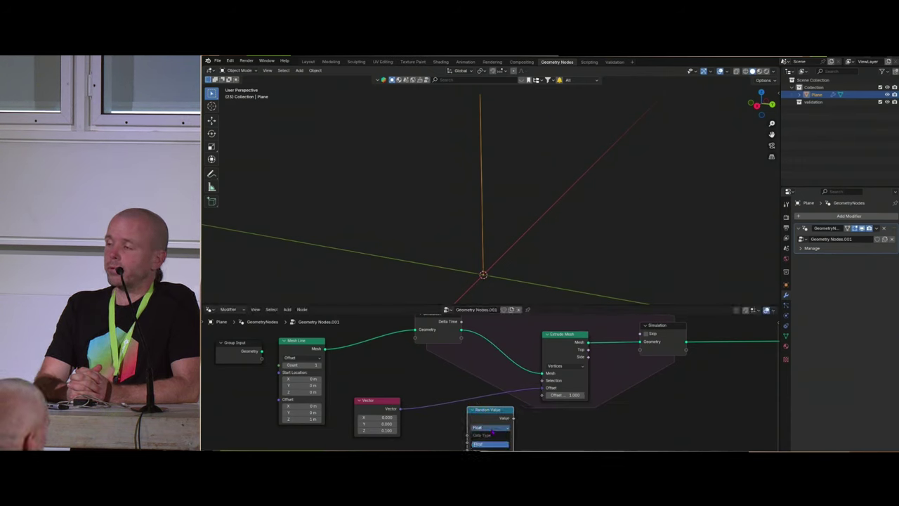
pyautogui.click(490, 460)
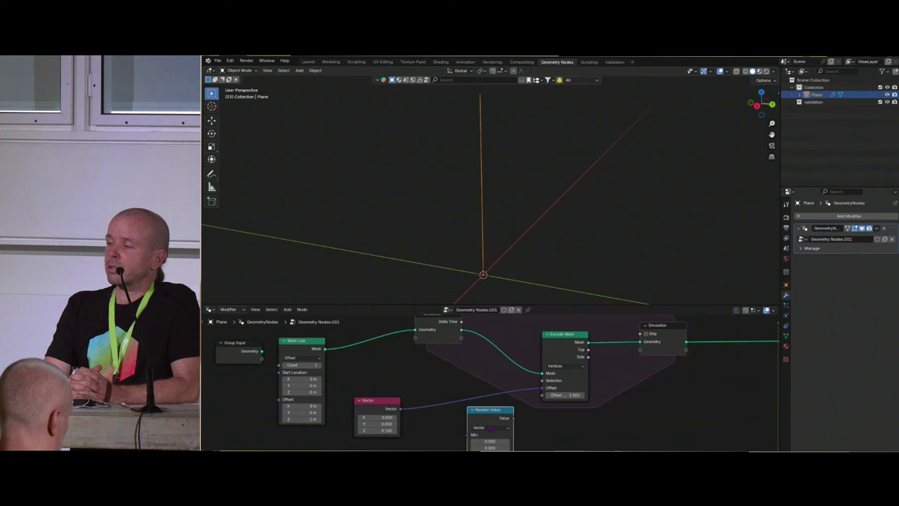
pyautogui.moveTo(494, 422); pyautogui.dragTo(407, 422)
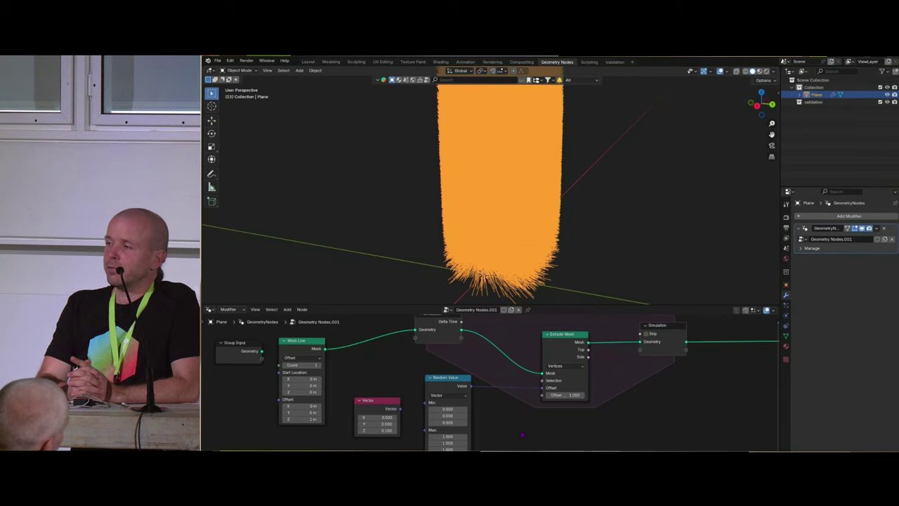
# - Return to the first frame and set the Random Value minimum to -0.1 on all three axes
pyautogui.hotkey('shift', 'Left')
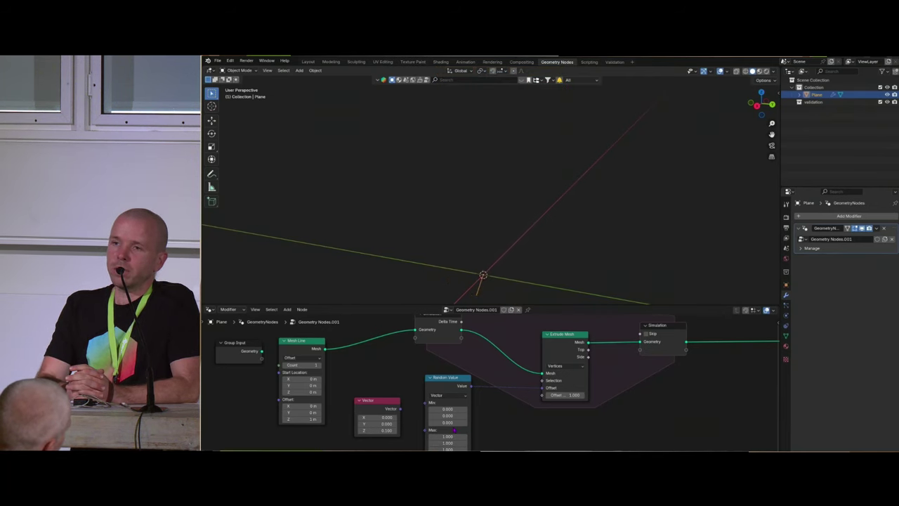
pyautogui.click(447, 409)
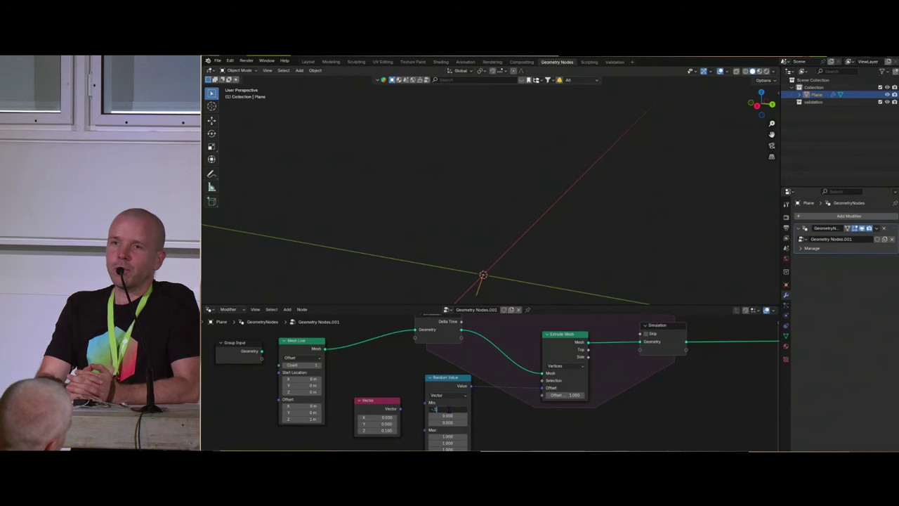
pyautogui.write('-1')
pyautogui.press('Return')
pyautogui.hotkey('ctrl', 'c')
pyautogui.hotkey('ctrl', 'v')
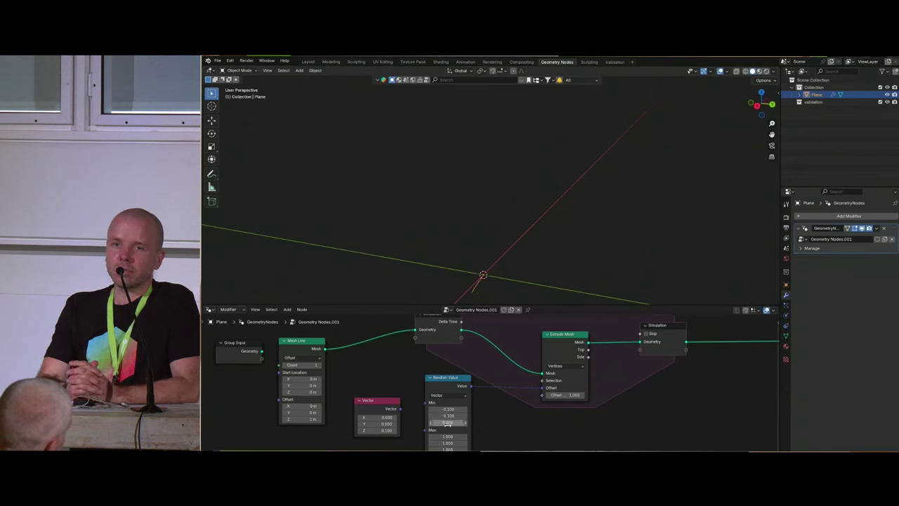
pyautogui.press('Return')
# - Set the Random Value maximum to 0.1, 0.1 and 0.4 for X, Y and Z
pyautogui.click(447, 437)
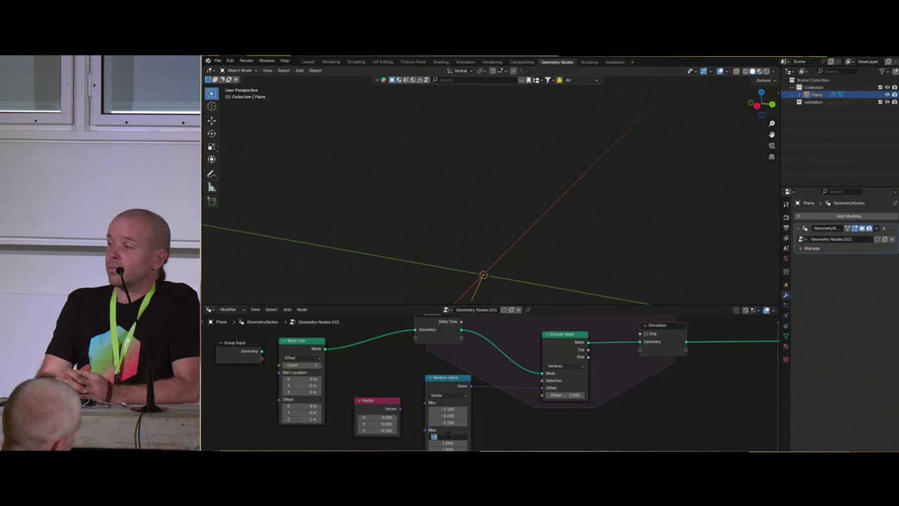
pyautogui.hotkey('ctrl', 'v')
pyautogui.click(448, 449)
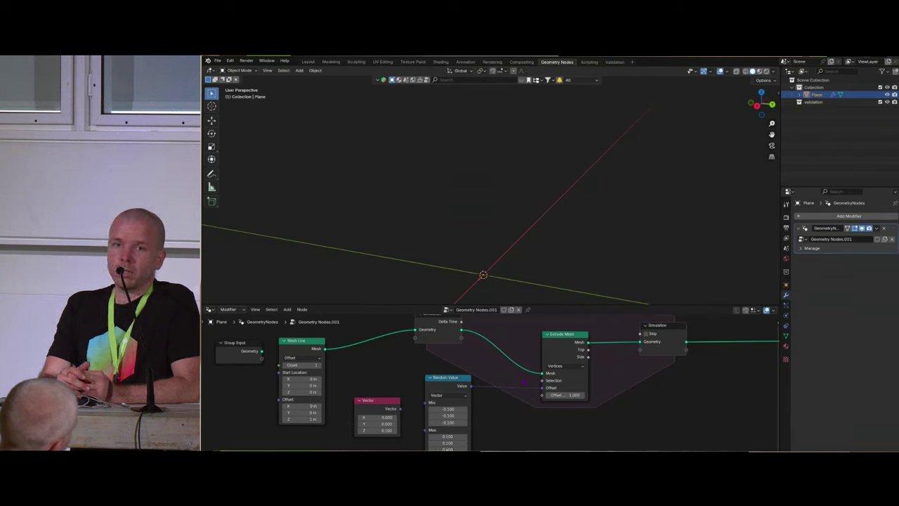
# - Play the simulation and examine the shape of the randomly extruded mesh in the viewport
pyautogui.press('space')
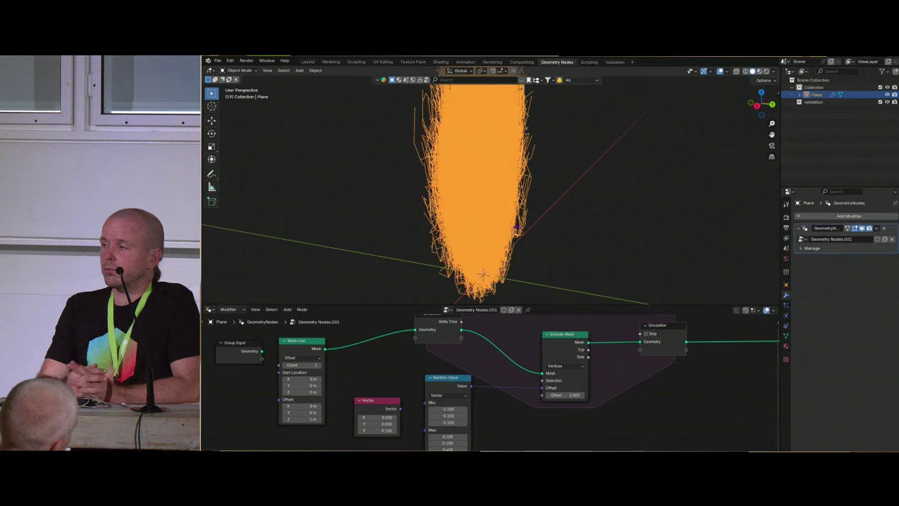
pyautogui.scroll(-3, 511, 207)
pyautogui.scroll(3, 506, 229)
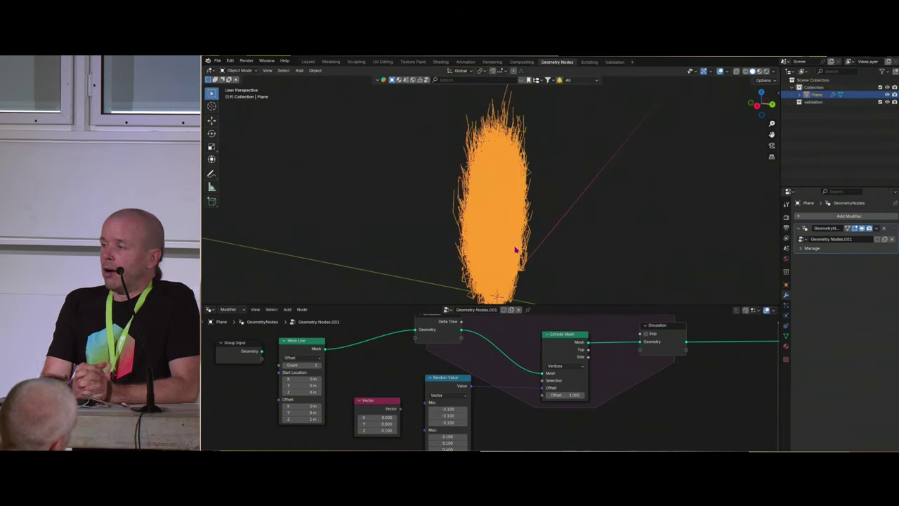
pyautogui.moveTo(515, 250)
pyautogui.mouseDown(button='middle')
pyautogui.moveTo(516, 231)
pyautogui.moveTo(511, 243)
pyautogui.mouseUp(button='middle')
# - Add a Vertex Neighbors node with its Vertex Count linked to the Selection input of Extrude Mesh
pyautogui.moveTo(583, 345); pyautogui.dragTo(576, 368, button='middle')
pyautogui.scroll(-8, 610, 370)
pyautogui.scroll(4, 579, 369)
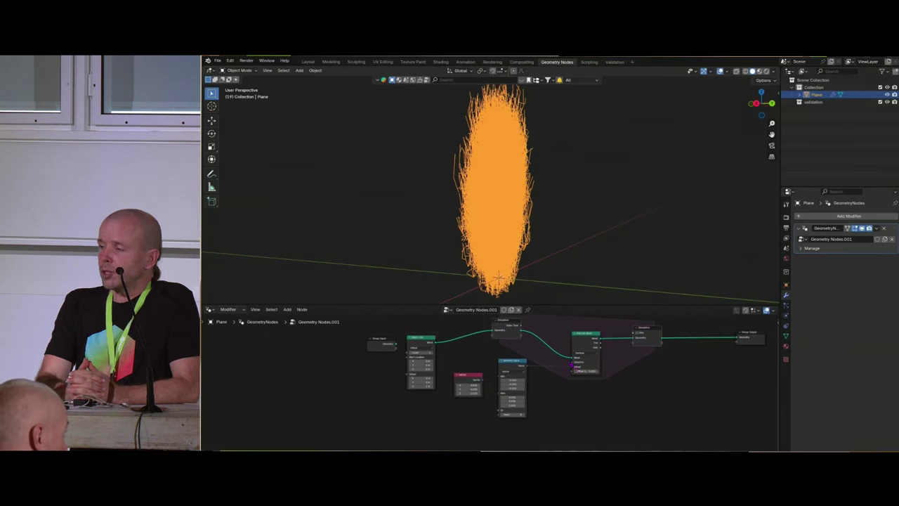
pyautogui.moveTo(554, 379); pyautogui.dragTo(554, 403)
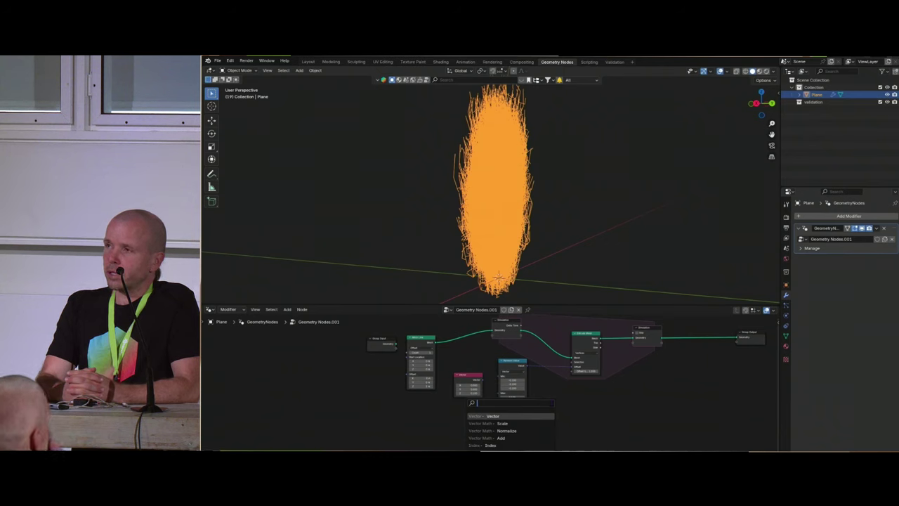
pyautogui.write('neig')
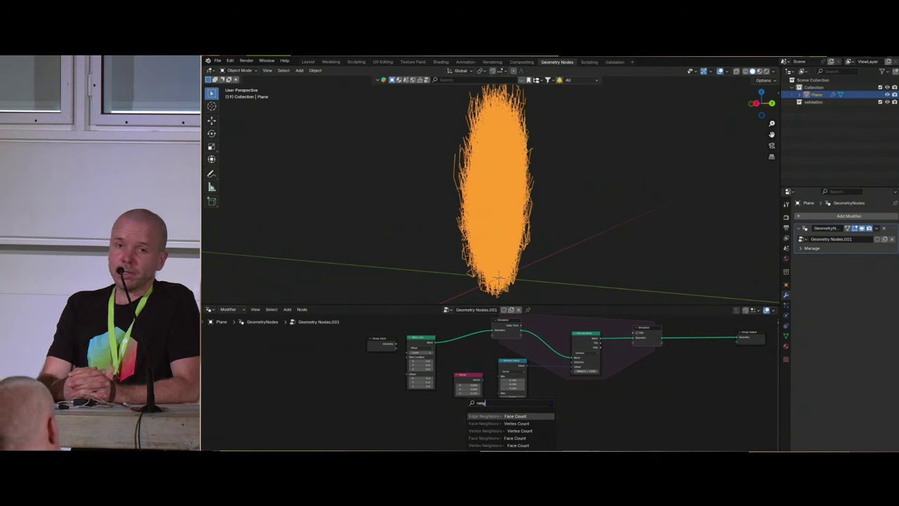
pyautogui.press('Down')
pyautogui.press('Down')
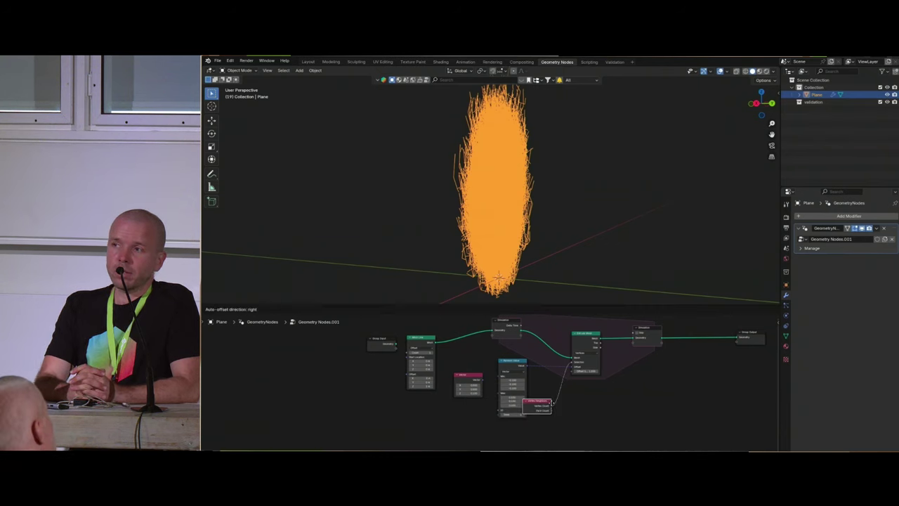
pyautogui.press('Return')
# - Move Vertex Neighbors clear of Random Value and feed Vertex Count into a new integer Less Than or Equal compare node with B set to 1
pyautogui.scroll(5, 554, 404)
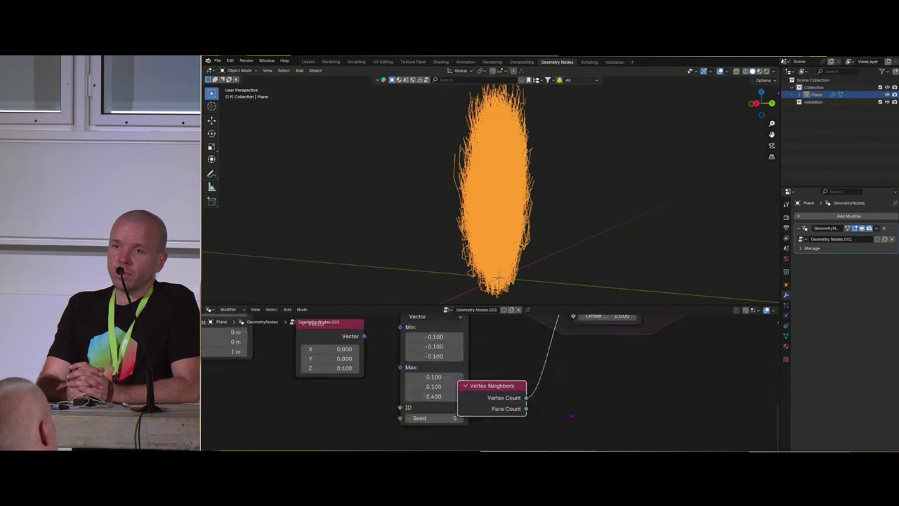
pyautogui.moveTo(555, 364); pyautogui.dragTo(605, 347, button='middle')
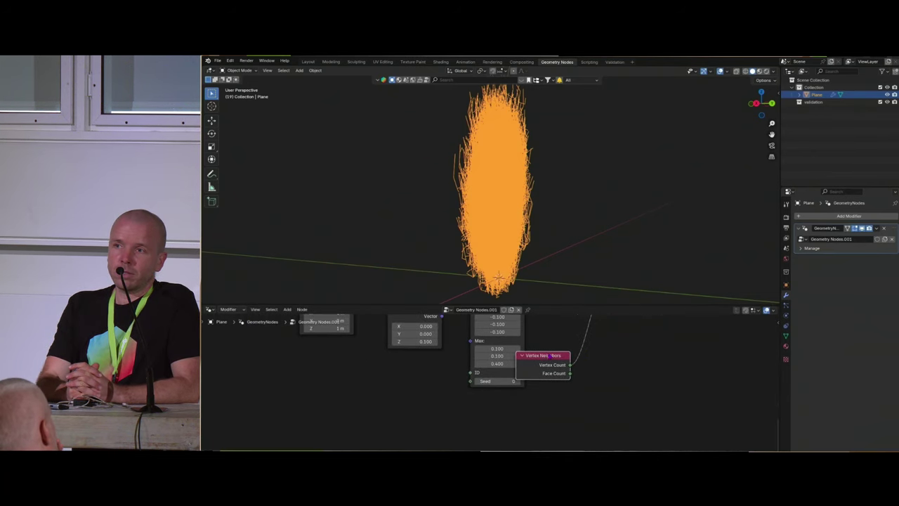
pyautogui.moveTo(546, 357); pyautogui.dragTo(554, 399)
pyautogui.write('great')
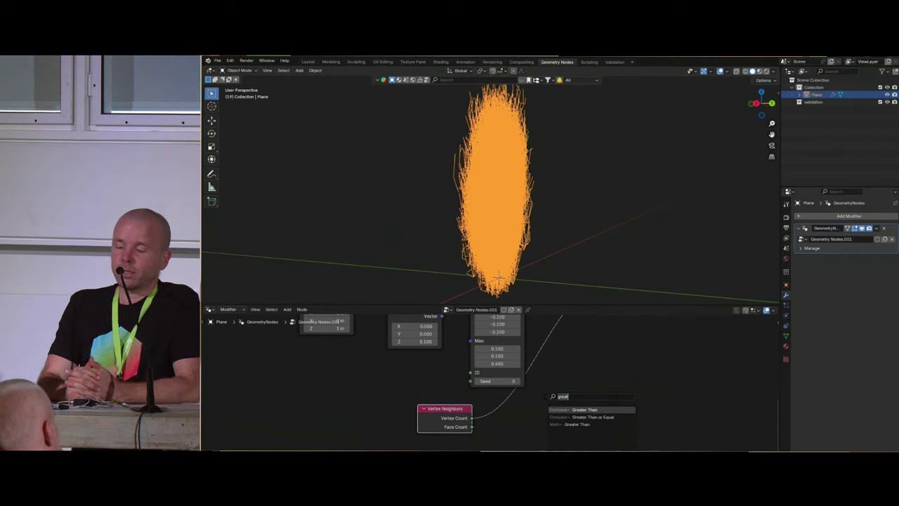
pyautogui.write('less')
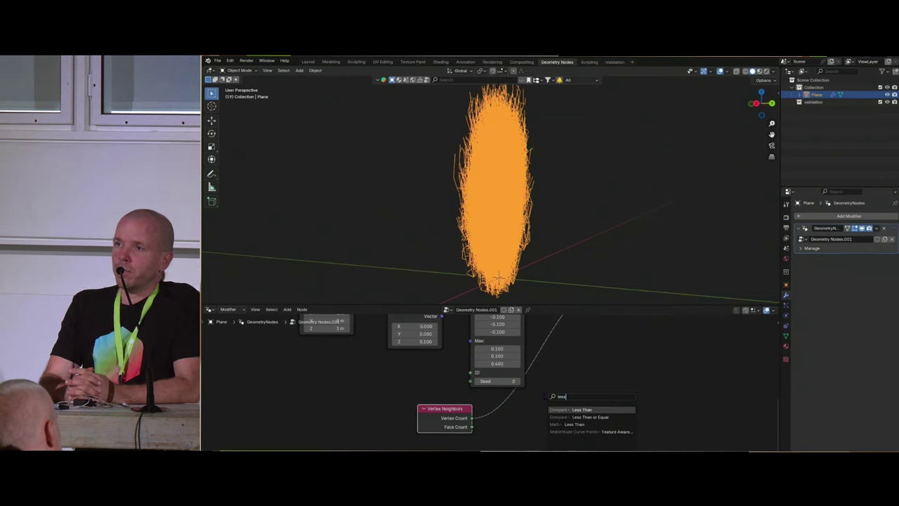
pyautogui.press('Down')
pyautogui.press('Return')
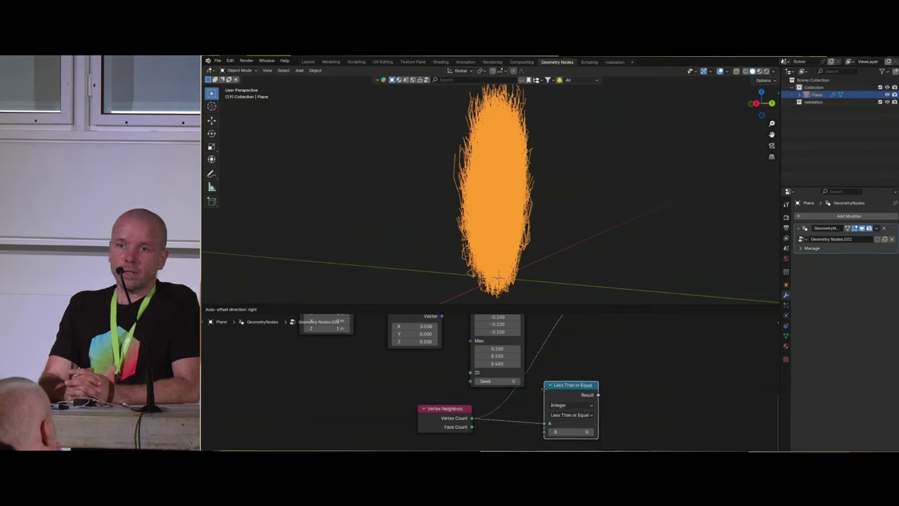
pyautogui.click(543, 387)
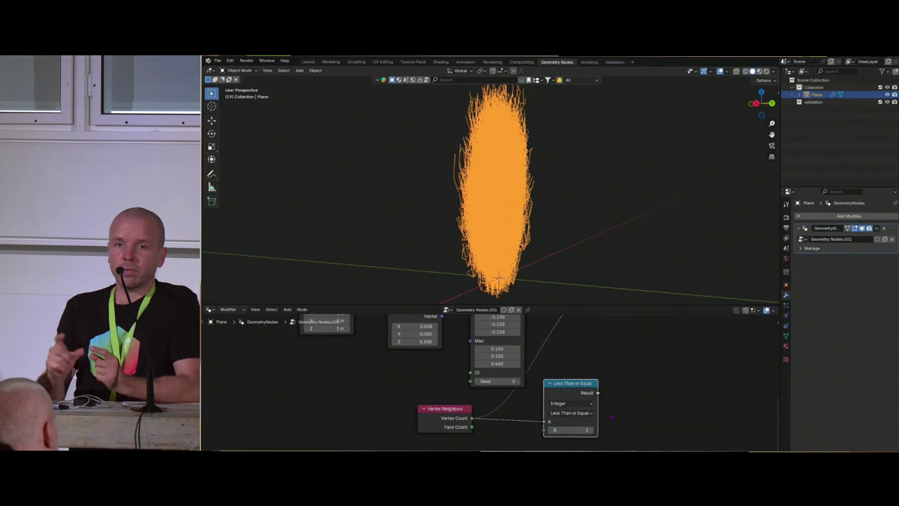
# - Connect the Less Than or Equal Result to the Extrude Mesh Selection and place the compare node beside Random Value
pyautogui.moveTo(617, 373); pyautogui.dragTo(577, 433, button='middle')
pyautogui.scroll(-1, 574, 412)
pyautogui.moveTo(561, 438); pyautogui.dragTo(568, 406)
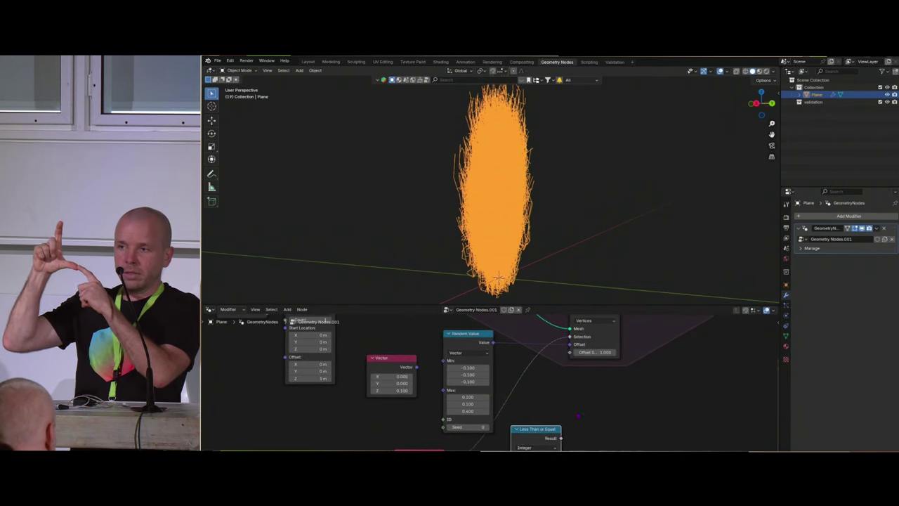
pyautogui.moveTo(561, 438); pyautogui.dragTo(569, 337)
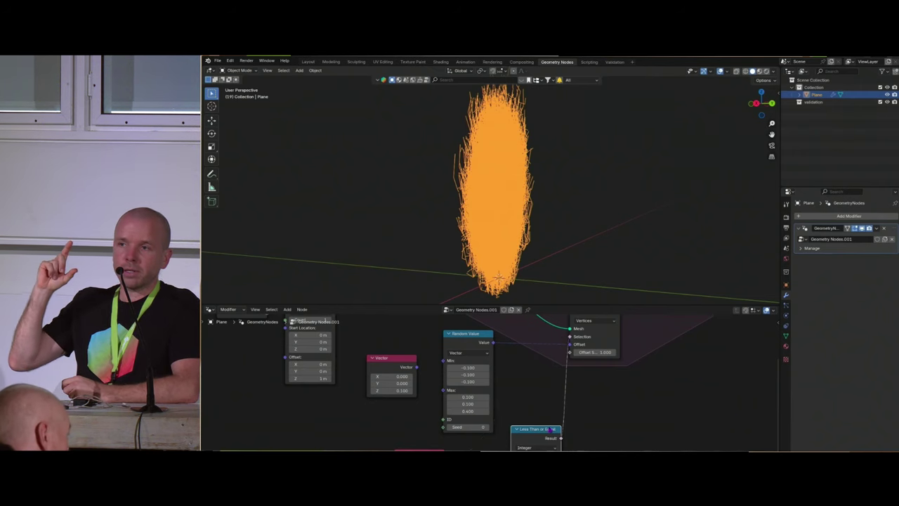
pyautogui.moveTo(551, 430); pyautogui.dragTo(546, 394)
# - Rewind to the first frame, frame the mesh in the viewport and advance frame by frame to examine how the line grows
pyautogui.hotkey('shift', 'Left')
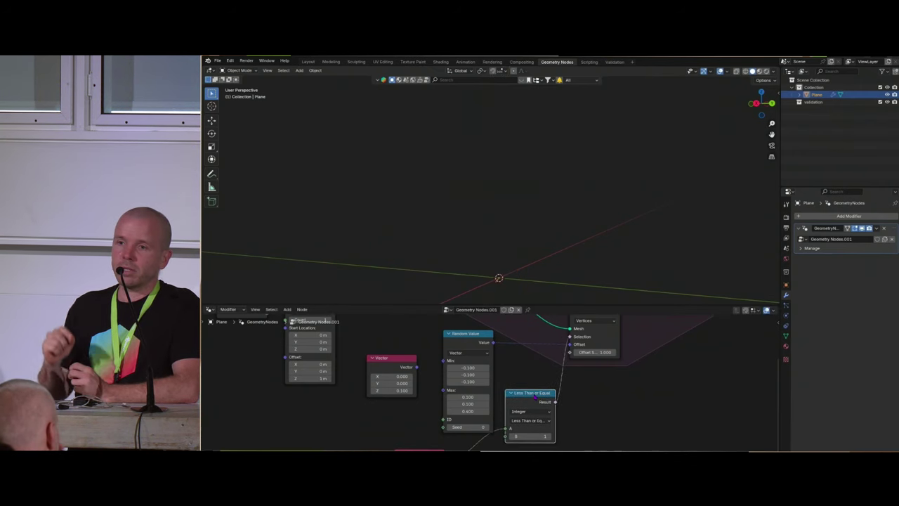
pyautogui.press('KP_Decimal')
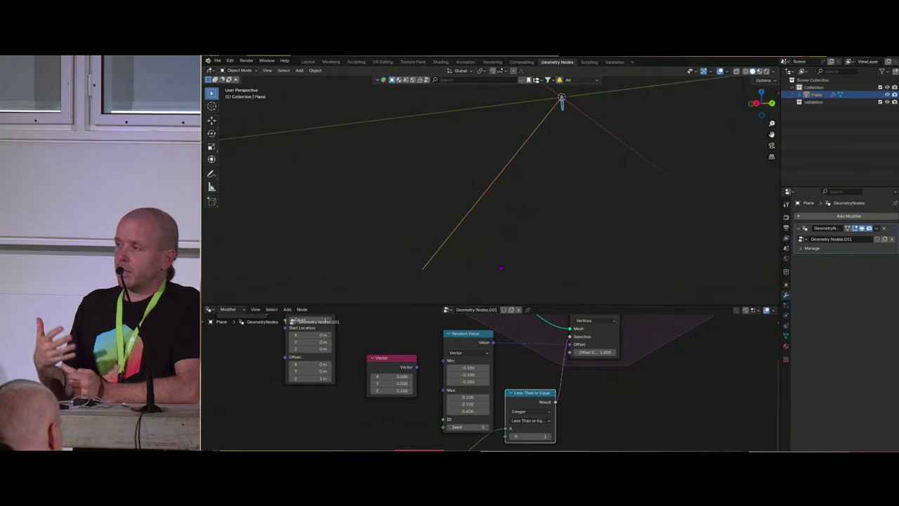
pyautogui.scroll(-6, 562, 105)
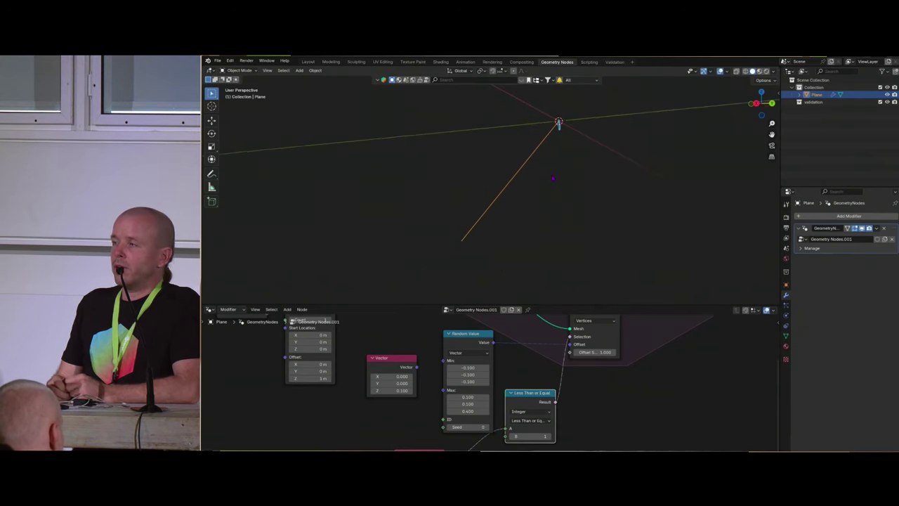
pyautogui.press('Right')
pyautogui.press('Right')
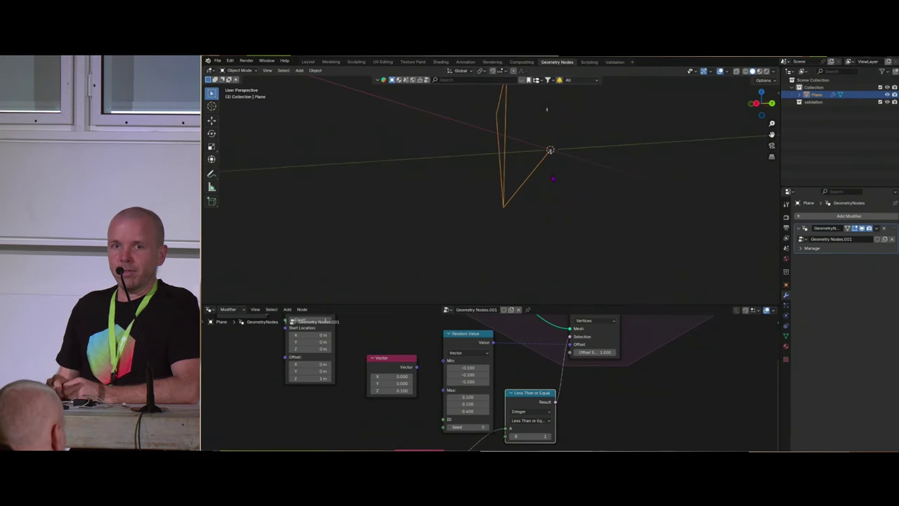
pyautogui.scroll(-1, 564, 165)
pyautogui.keyDown('shift'); pyautogui.moveTo(565, 166); pyautogui.dragTo(546, 245, button='middle'); pyautogui.keyUp('shift')
pyautogui.keyDown('shift'); pyautogui.moveTo(531, 197); pyautogui.dragTo(522, 231, button='middle'); pyautogui.keyUp('shift')
pyautogui.press('Right')
pyautogui.press('Right')
pyautogui.press('Right')
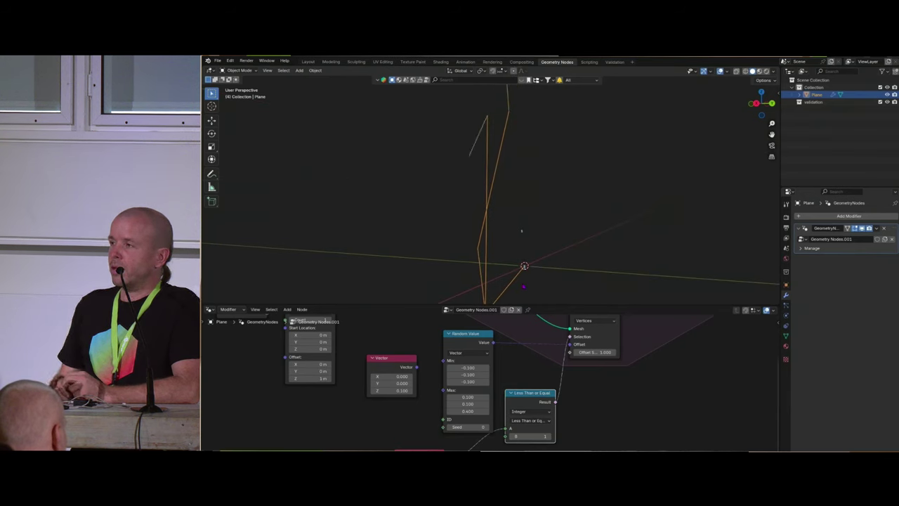
pyautogui.press('Right')
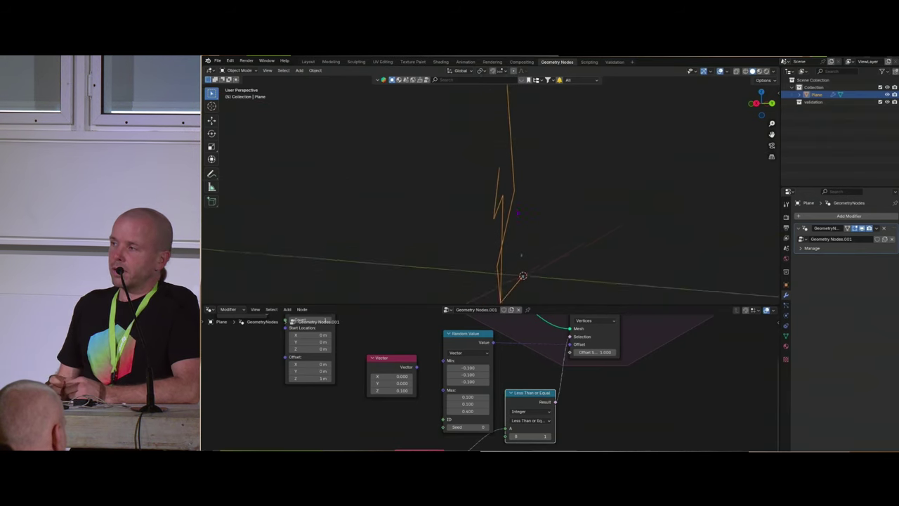
pyautogui.moveTo(522, 230); pyautogui.dragTo(522, 285, button='middle')
pyautogui.press('Right')
pyautogui.press('Right')
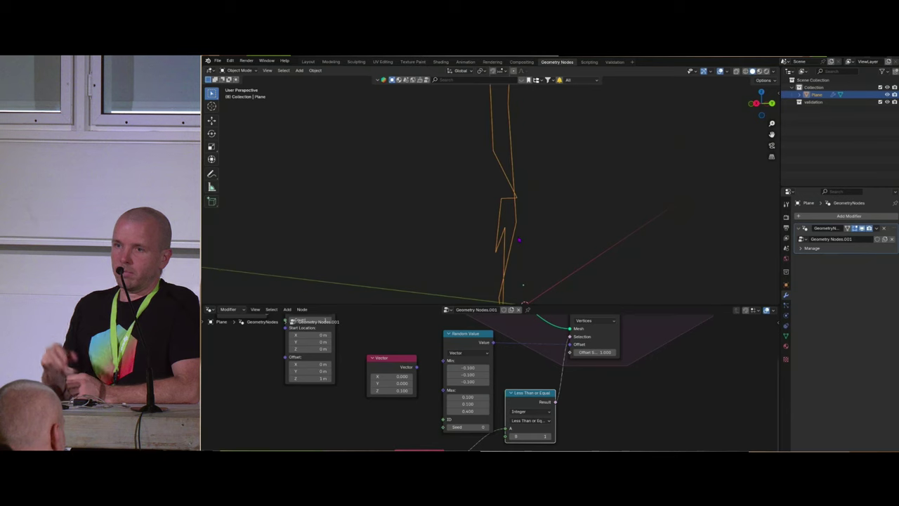
pyautogui.scroll(-6, 524, 181)
pyautogui.keyDown('shift'); pyautogui.moveTo(524, 181); pyautogui.dragTo(515, 247, button='middle'); pyautogui.keyUp('shift')
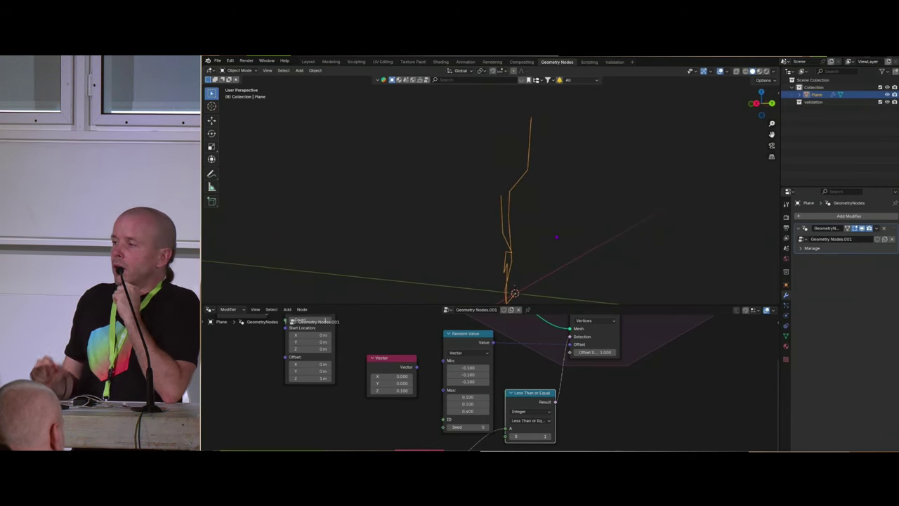
# - Rewind to the first frame and set the Random Value node's Min Z to 0 for the extrusion offset
pyautogui.moveTo(523, 250); pyautogui.dragTo(511, 268, button='middle')
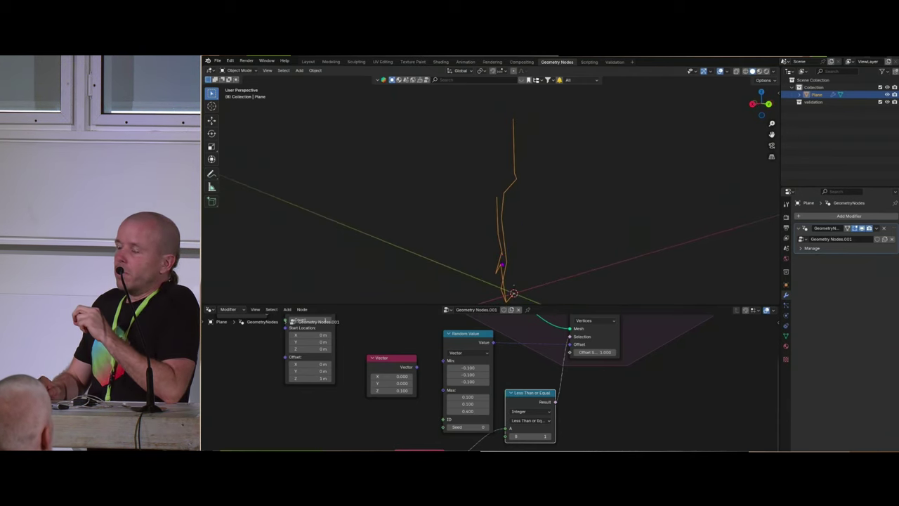
pyautogui.hotkey('shift', 'Left')
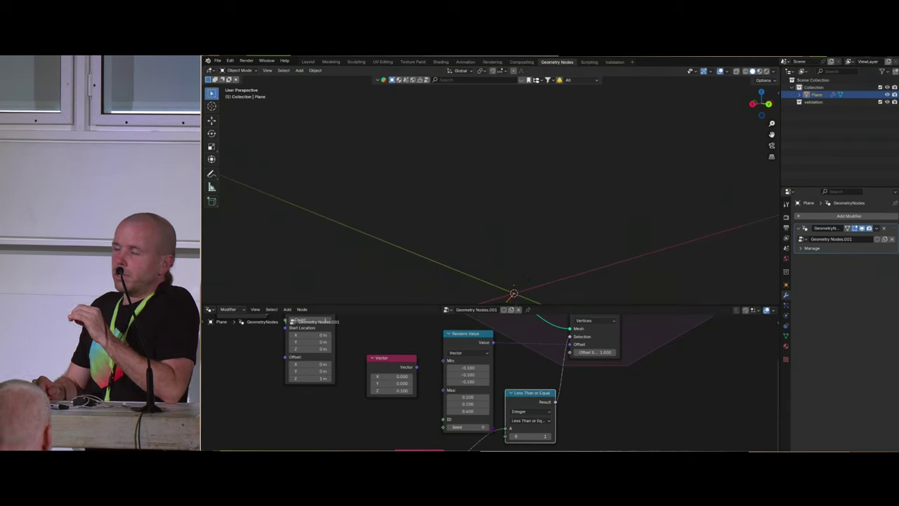
pyautogui.moveTo(468, 383); pyautogui.dragTo(481, 403, button='middle')
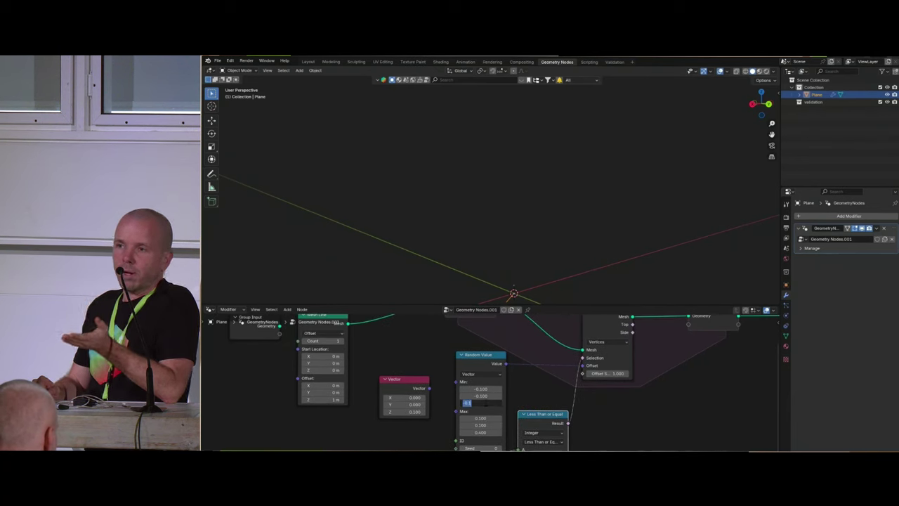
pyautogui.press('Return')
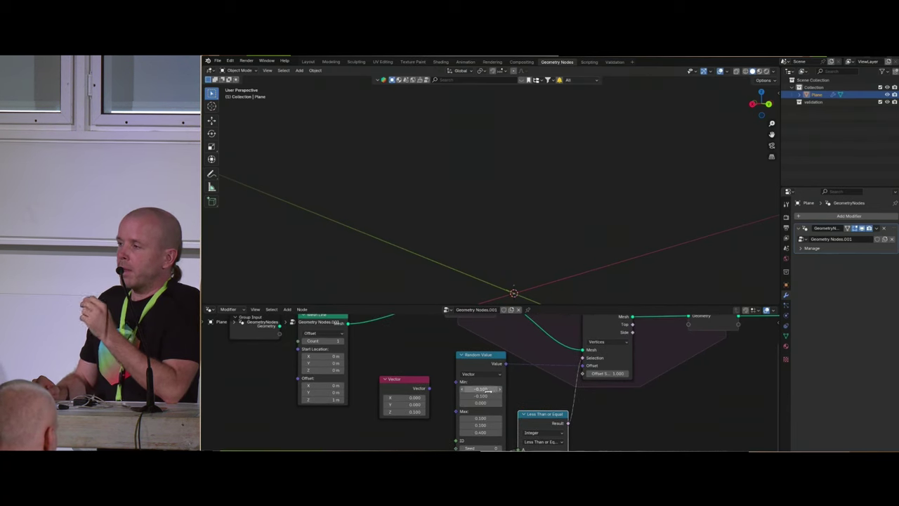
pyautogui.moveTo(483, 390); pyautogui.dragTo(495, 383, button='middle')
pyautogui.keyDown('shift'); pyautogui.moveTo(523, 282); pyautogui.dragTo(591, 238, button='middle'); pyautogui.keyUp('shift')
pyautogui.scroll(4, 492, 284)
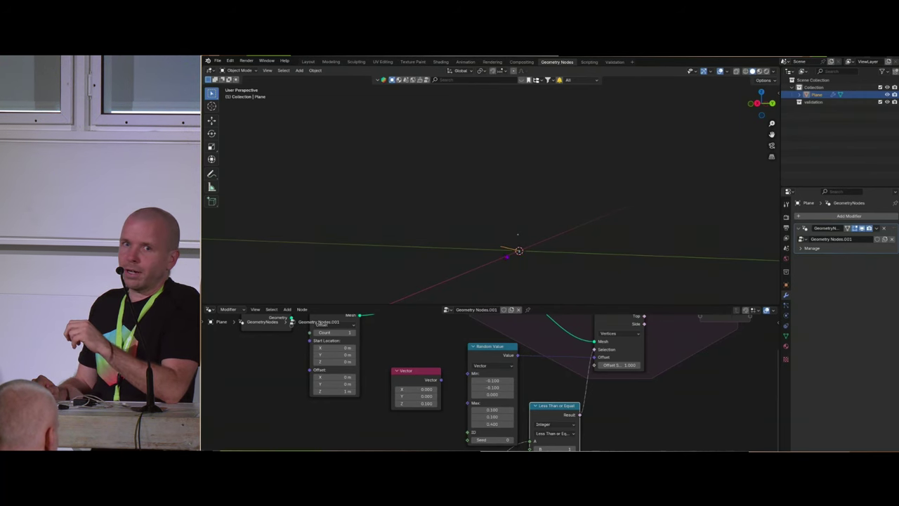
pyautogui.scroll(3, 512, 260)
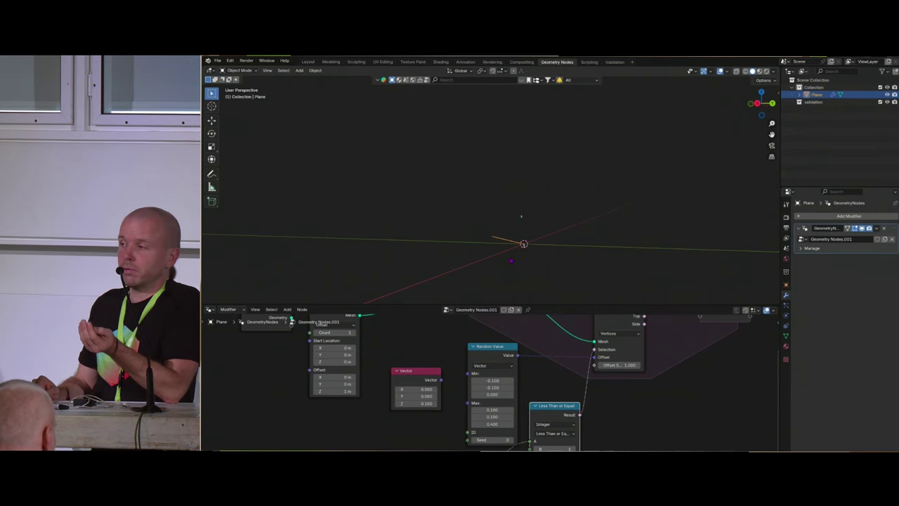
# - Move the Group Input and Mesh Line nodes away together to free space before the simulation zone
pyautogui.moveTo(549, 346); pyautogui.dragTo(533, 373, button='middle')
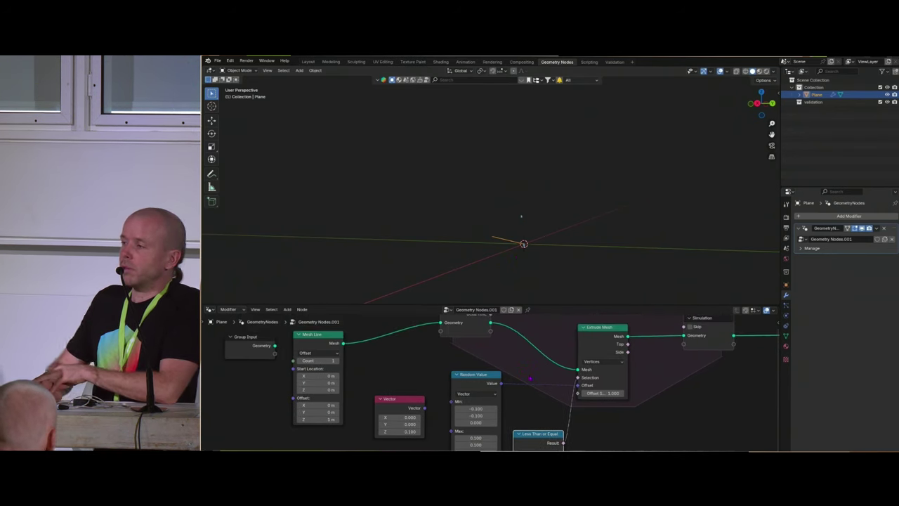
pyautogui.scroll(-4, 533, 372)
pyautogui.moveTo(307, 342); pyautogui.dragTo(431, 345, button='middle')
pyautogui.moveTo(433, 343); pyautogui.dragTo(516, 390)
pyautogui.press('g')
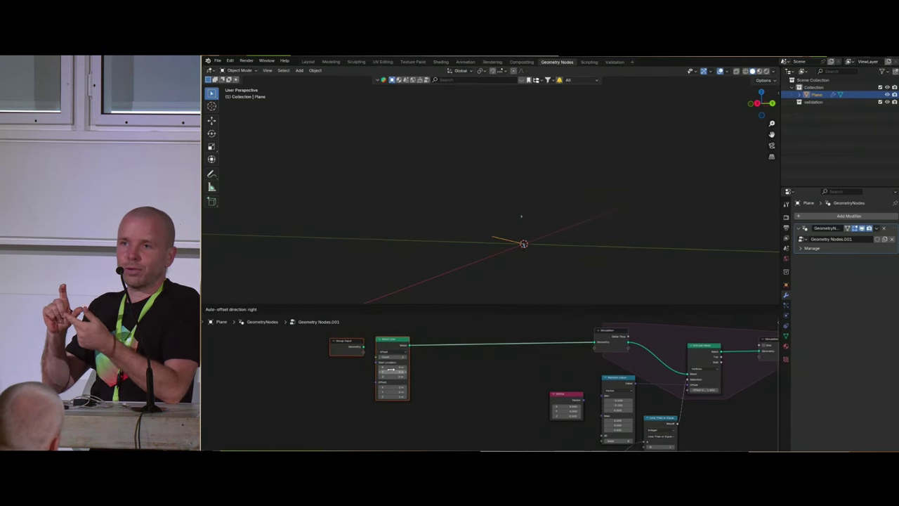
pyautogui.click(379, 369)
pyautogui.moveTo(649, 423); pyautogui.dragTo(634, 432, button='middle')
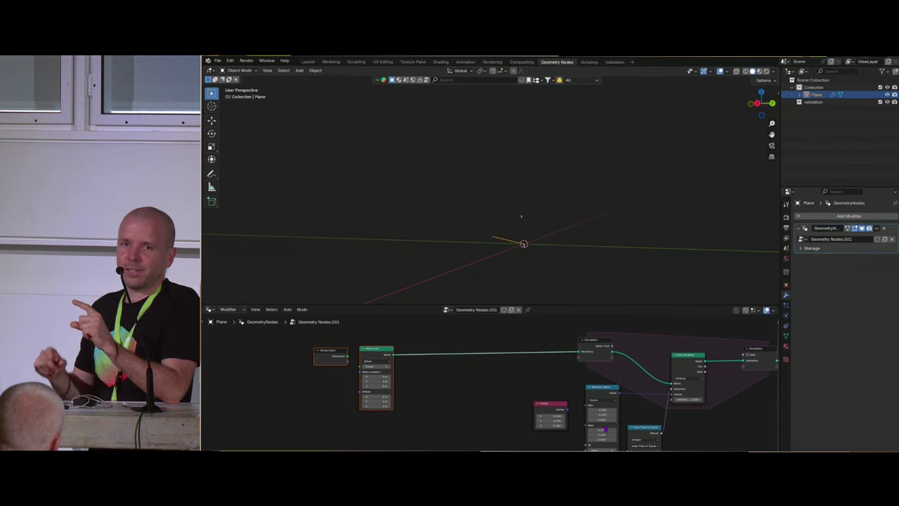
# - Duplicate the Extrude Mesh node with its Random Value and place the copies between Mesh Line and the simulation zone
pyautogui.scroll(2, 618, 430)
pyautogui.click(710, 356)
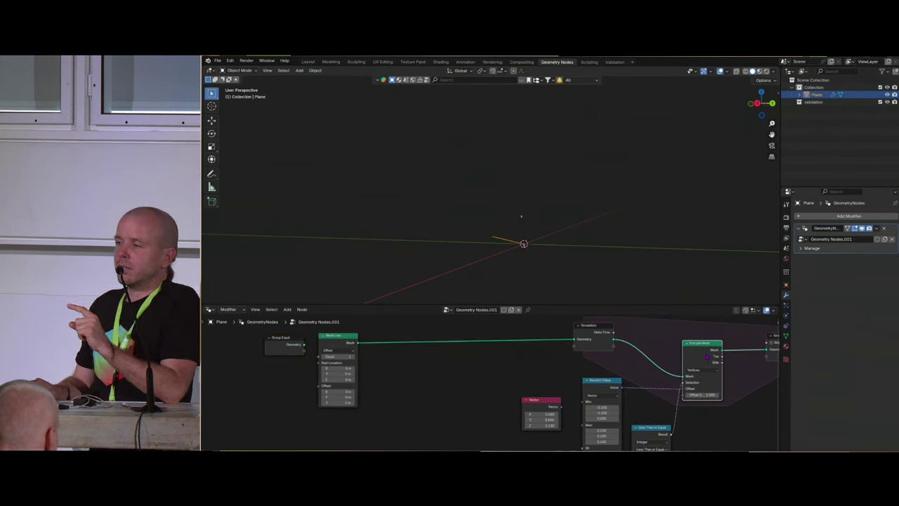
pyautogui.moveTo(707, 373)
pyautogui.mouseDown(button='middle')
pyautogui.moveTo(710, 343)
pyautogui.moveTo(724, 373)
pyautogui.mouseUp(button='middle')
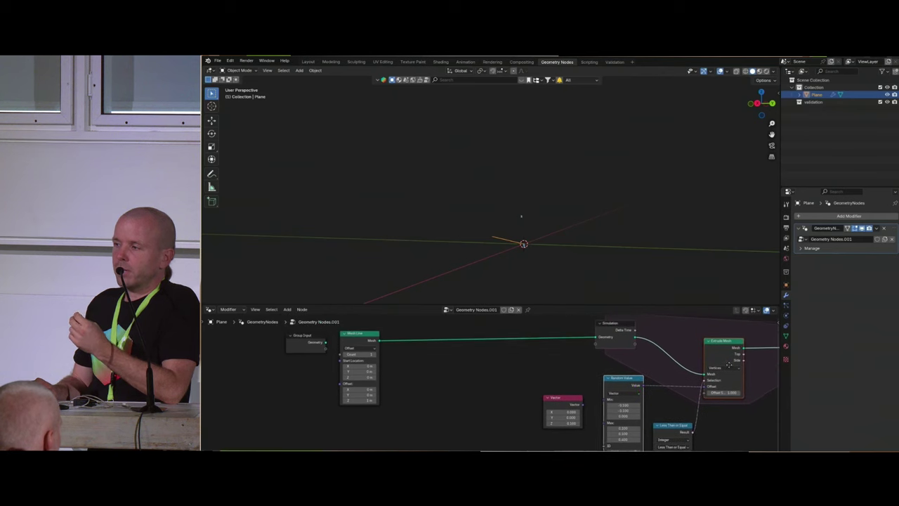
pyautogui.hotkey('shift', 'd')
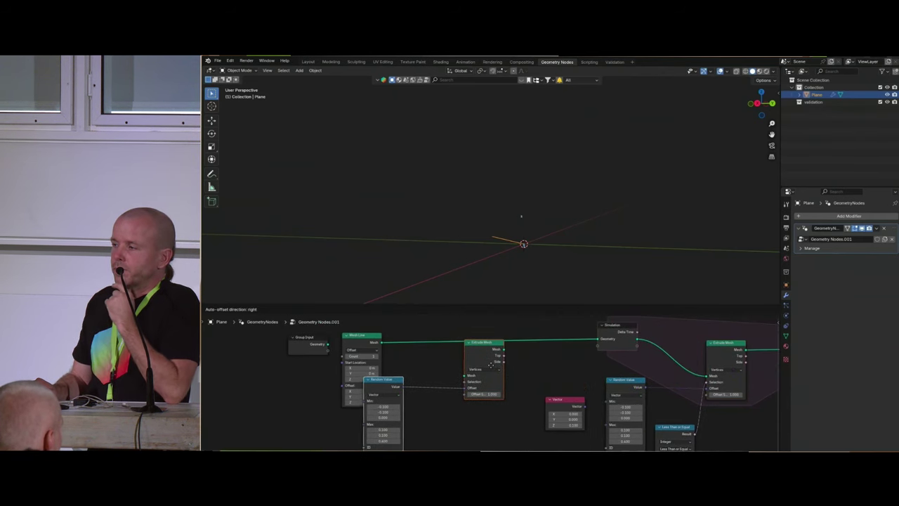
pyautogui.click(496, 369)
# - Link Mesh Line's Mesh into the duplicated Extrude Mesh and its Mesh output into the simulation input's Geometry
pyautogui.moveTo(383, 343); pyautogui.dragTo(469, 376)
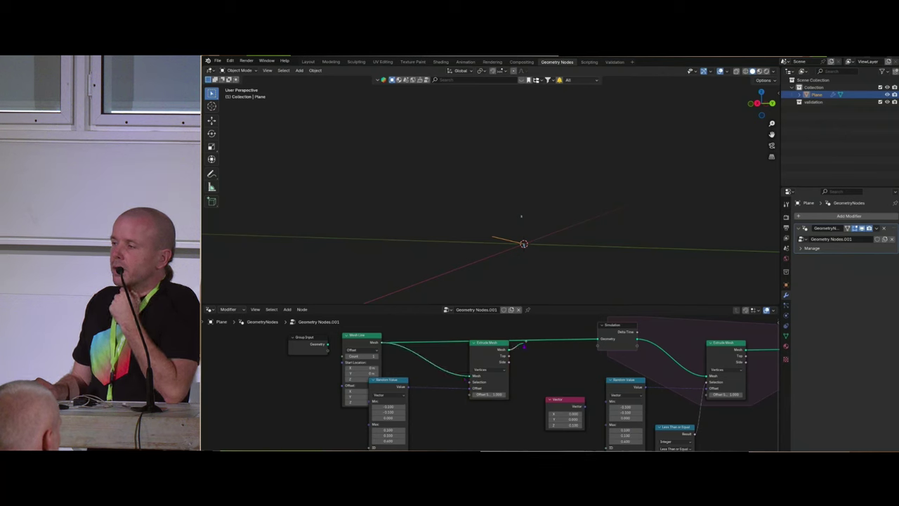
pyautogui.moveTo(510, 349); pyautogui.dragTo(597, 339)
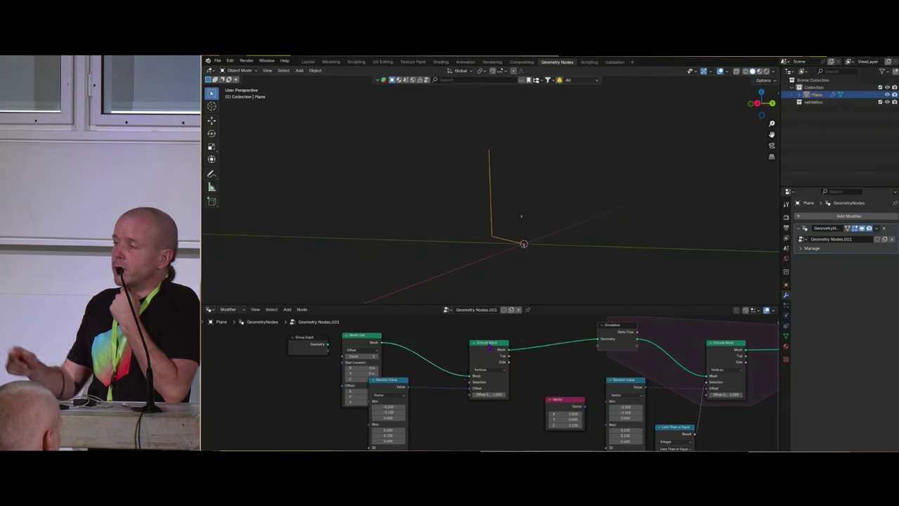
pyautogui.moveTo(490, 347); pyautogui.dragTo(483, 339)
# - Preview the duplicated Extrude Mesh with a Viewer node and move the Viewer beside the simulation zone's input
pyautogui.moveTo(567, 357); pyautogui.dragTo(443, 379, button='middle')
pyautogui.keyDown('ctrl'); pyautogui.keyDown('shift'); pyautogui.click(380, 365); pyautogui.keyUp('shift'); pyautogui.keyUp('ctrl')
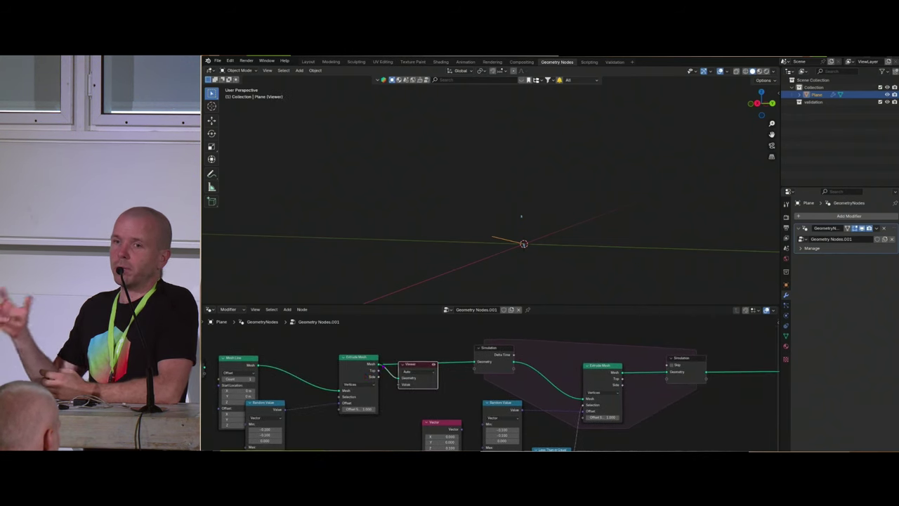
pyautogui.moveTo(382, 366); pyautogui.dragTo(471, 348, button='middle')
pyautogui.moveTo(513, 348); pyautogui.dragTo(591, 364)
pyautogui.moveTo(514, 369); pyautogui.dragTo(592, 373, button='middle')
# - Rearrange the duplicated Random Value and Extrude Mesh nodes to open space before the simulation input
pyautogui.moveTo(437, 395); pyautogui.dragTo(471, 401)
pyautogui.moveTo(471, 401); pyautogui.dragTo(411, 420, button='middle')
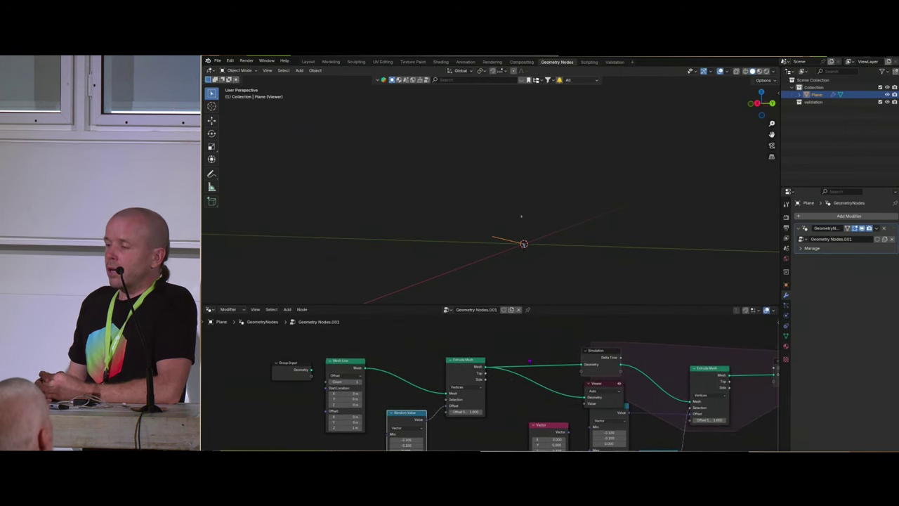
pyautogui.scroll(1, 529, 361)
pyautogui.moveTo(470, 367); pyautogui.dragTo(427, 343)
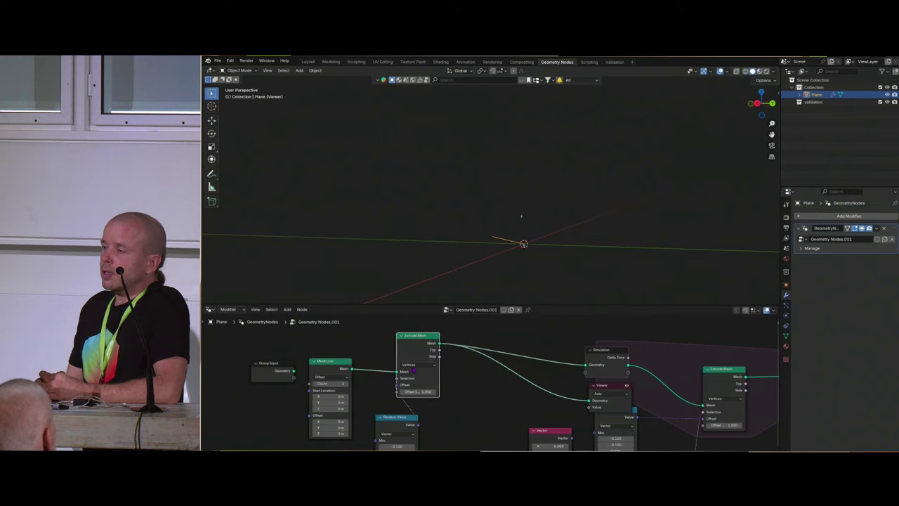
pyautogui.moveTo(392, 421); pyautogui.dragTo(364, 439)
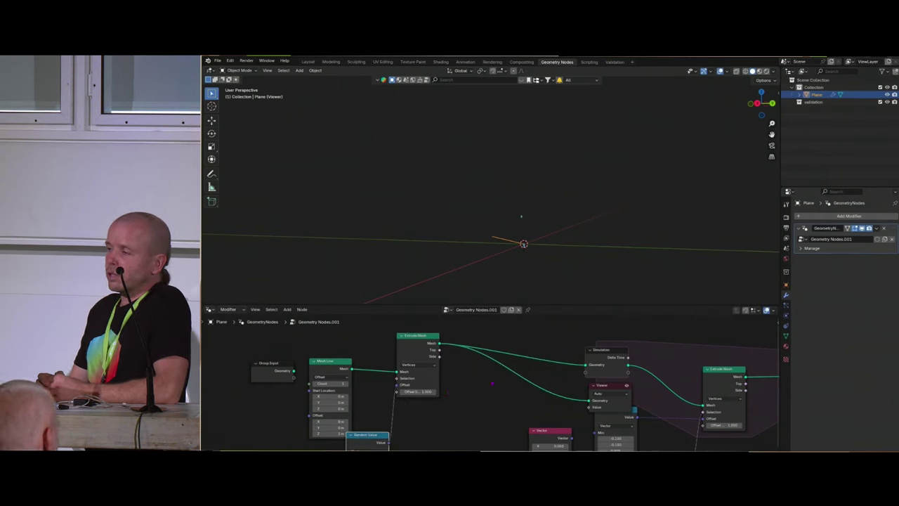
# - Insert a Store Named Attribute node between the duplicated Extrude Mesh and the simulation input, and name the attribute "stem"
pyautogui.hotkey('shift', 'a')
pyautogui.moveTo(518, 352)
pyautogui.write('store')
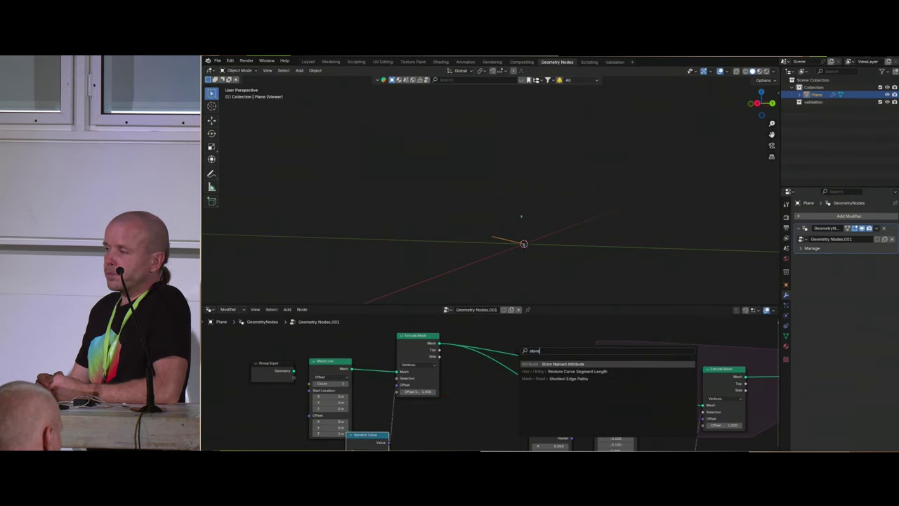
pyautogui.press('Return')
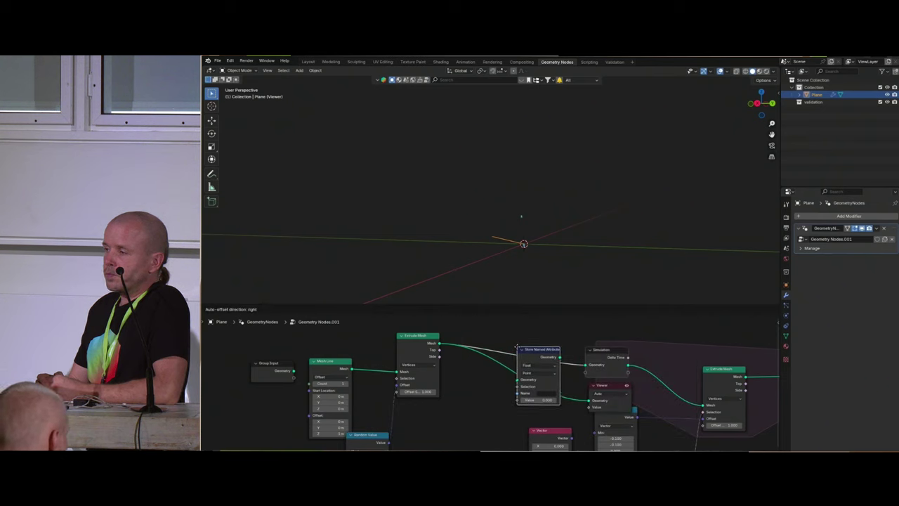
pyautogui.click(534, 384)
pyautogui.click(545, 392)
pyautogui.write('stem')
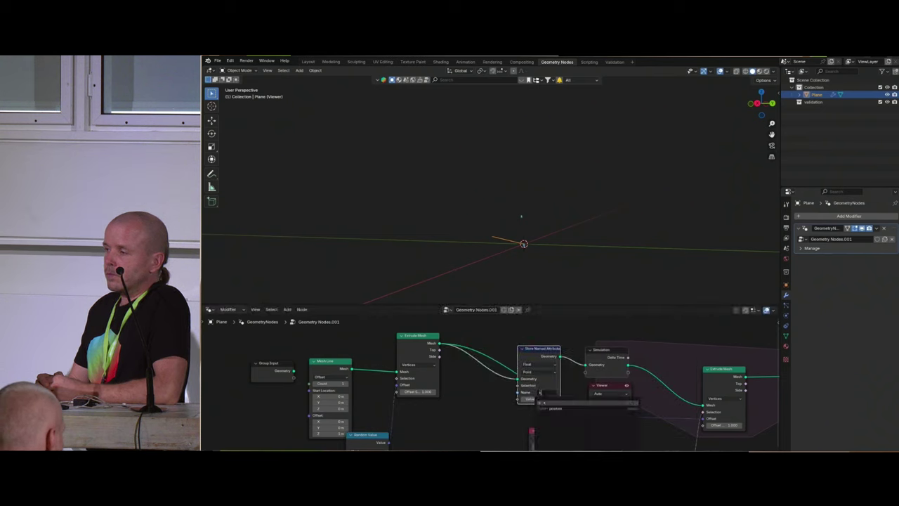
pyautogui.press('Return')
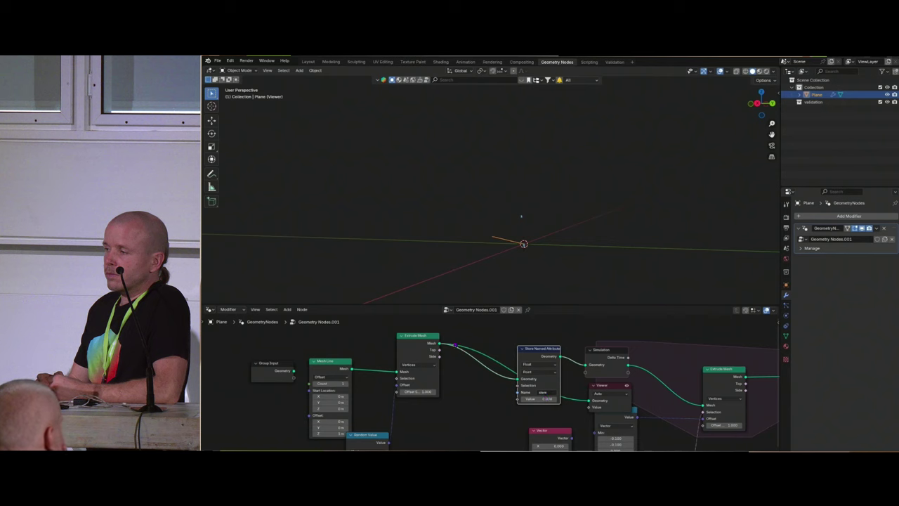
# - Link Extrude Mesh's Top to the attribute node's Selection, make it Boolean with Value enabled, and reposition the node
pyautogui.moveTo(440, 349); pyautogui.dragTo(518, 386)
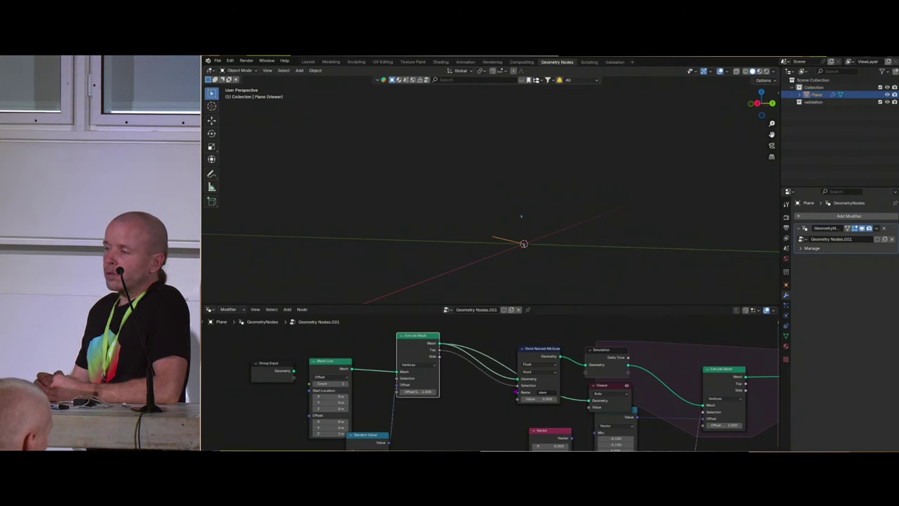
pyautogui.click(548, 398)
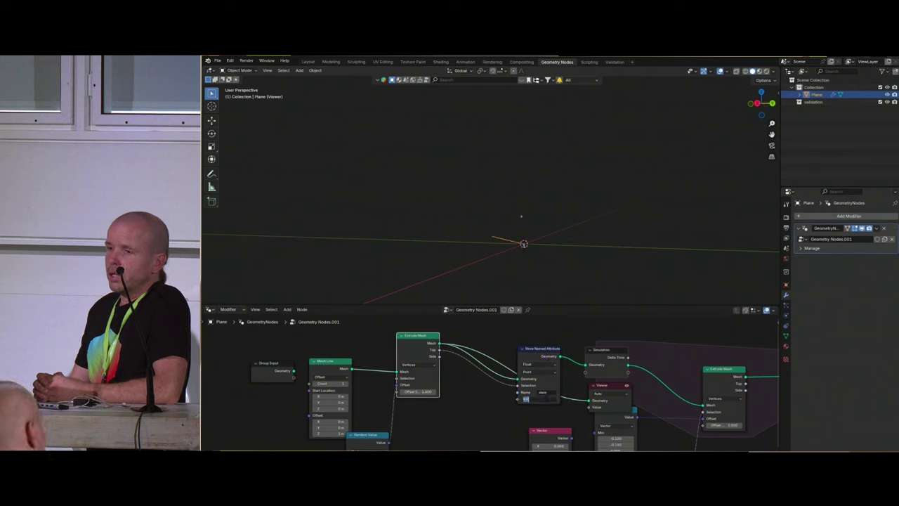
pyautogui.press('Return')
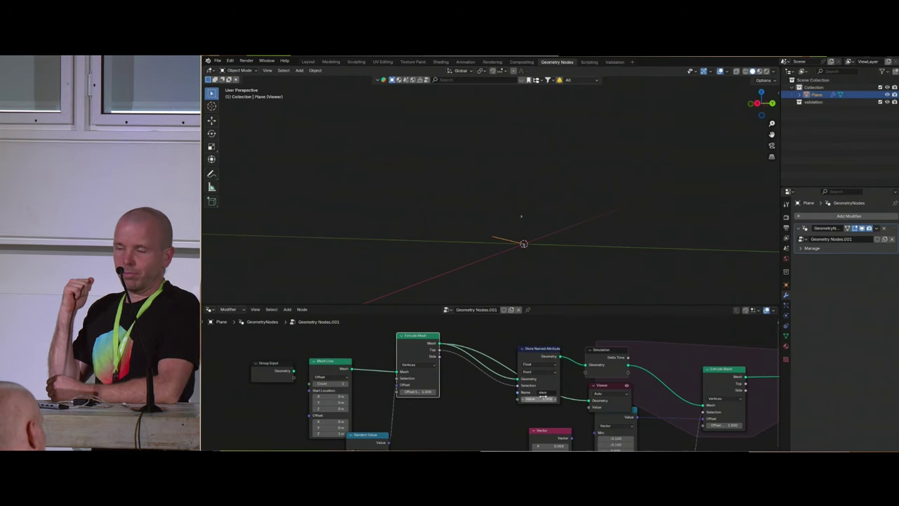
pyautogui.click(548, 364)
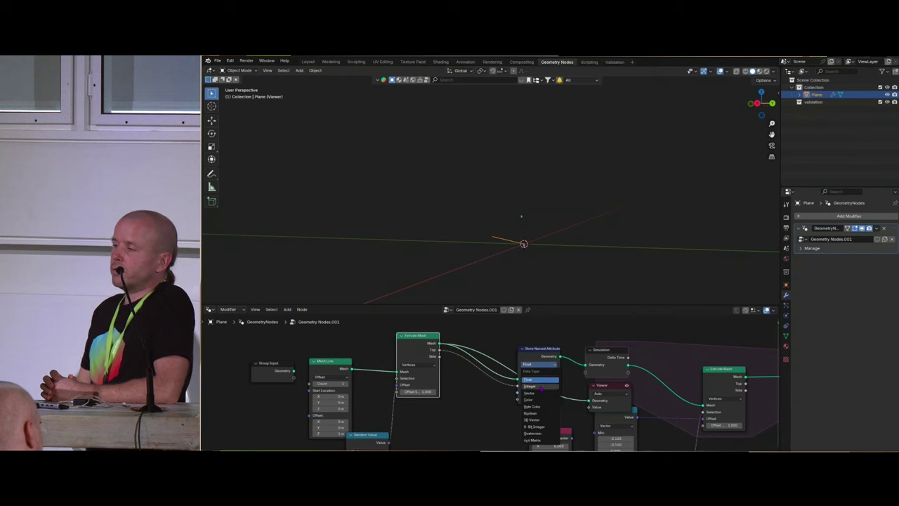
pyautogui.click(534, 413)
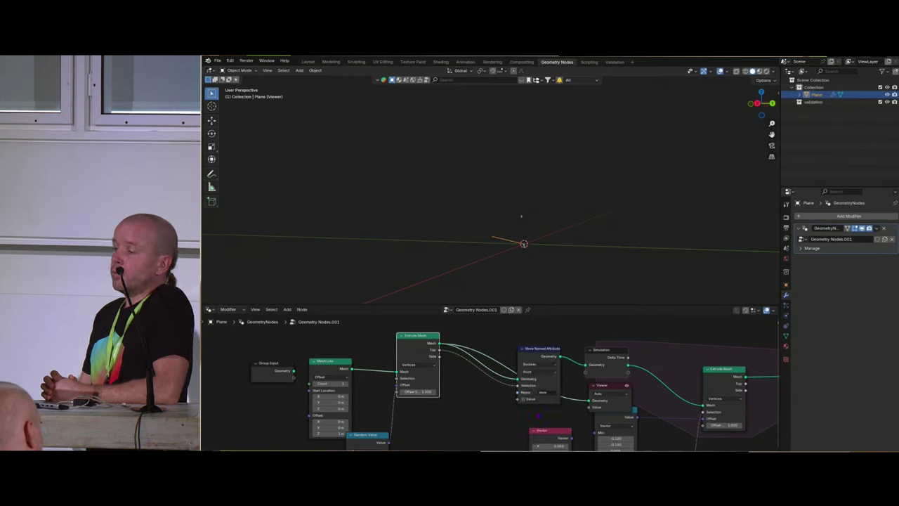
pyautogui.moveTo(546, 351)
pyautogui.mouseDown()
pyautogui.moveTo(545, 327)
pyautogui.moveTo(537, 350)
pyautogui.mouseUp()
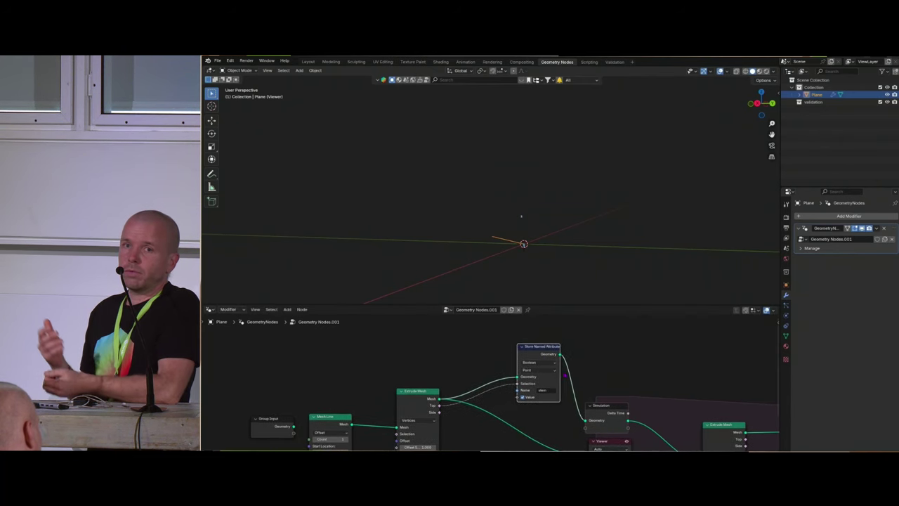
# - Duplicate the "stem" Store Named Attribute node with its incoming links and place the copy below the original
pyautogui.moveTo(565, 376); pyautogui.dragTo(601, 352, button='middle')
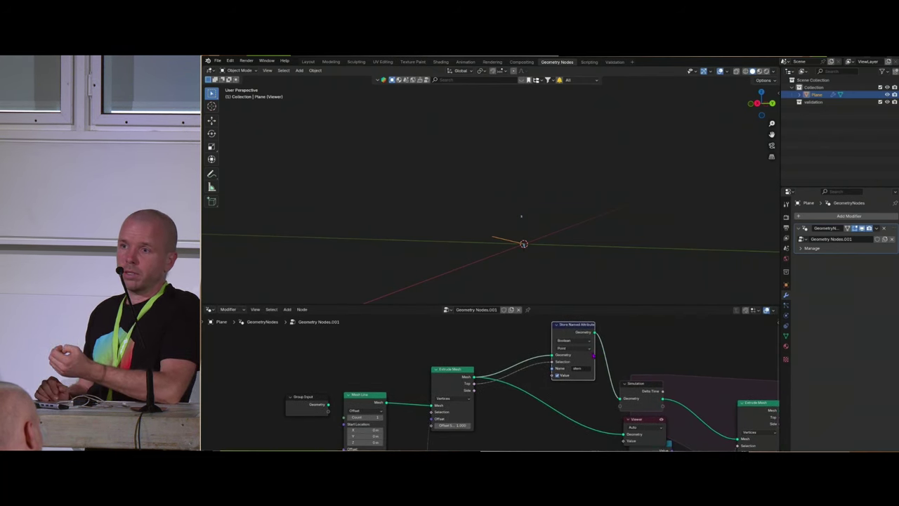
pyautogui.hotkey('shift', 'd')
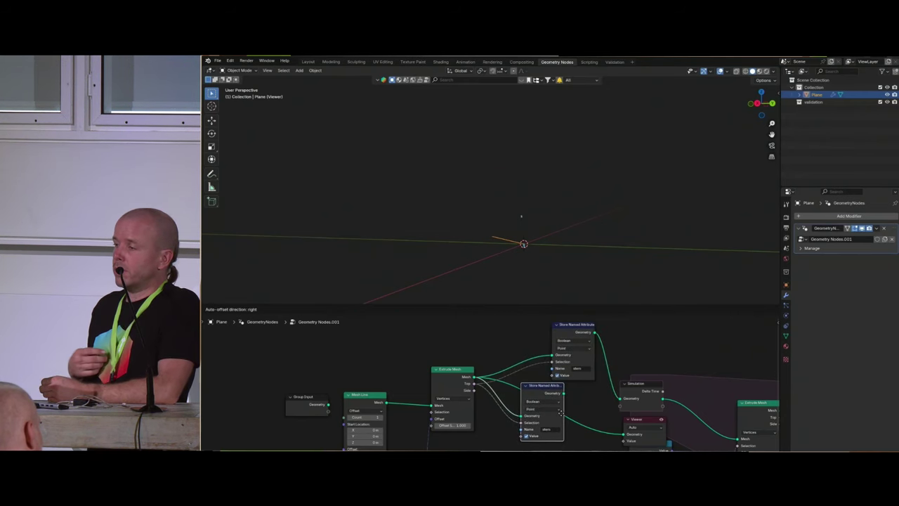
pyautogui.click(557, 419)
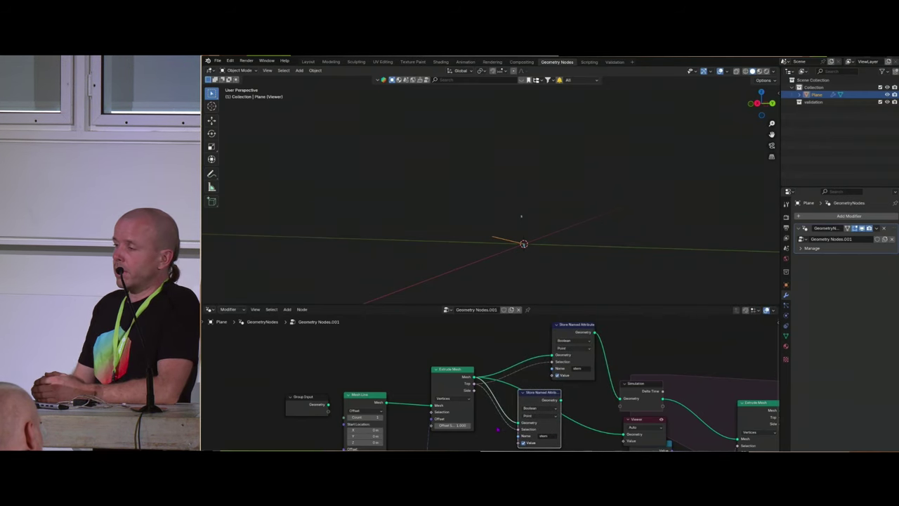
# - Insert a Boolean Math And node on the Selection link of the duplicated Store Named Attribute node
pyautogui.hotkey('shift', 'a')
pyautogui.write('noi')
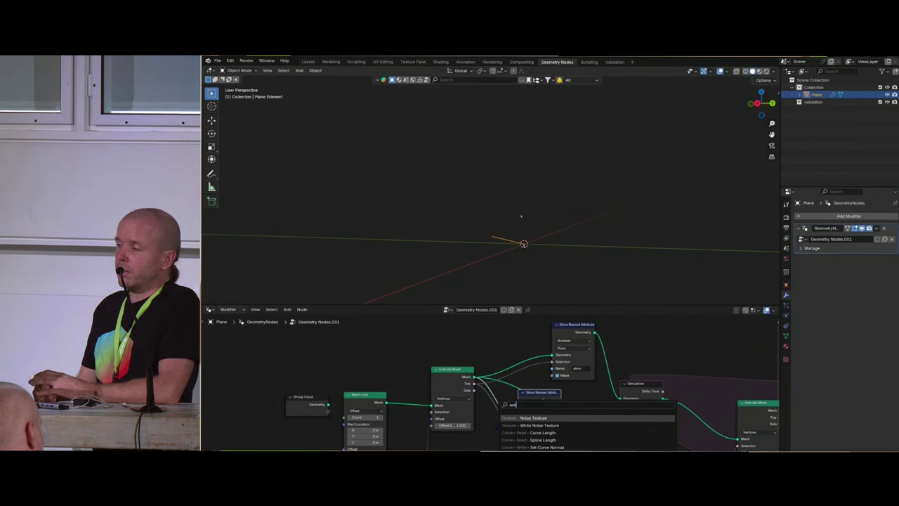
pyautogui.press('BackSpace')
pyautogui.press('BackSpace')
pyautogui.press('BackSpace')
pyautogui.write('boo')
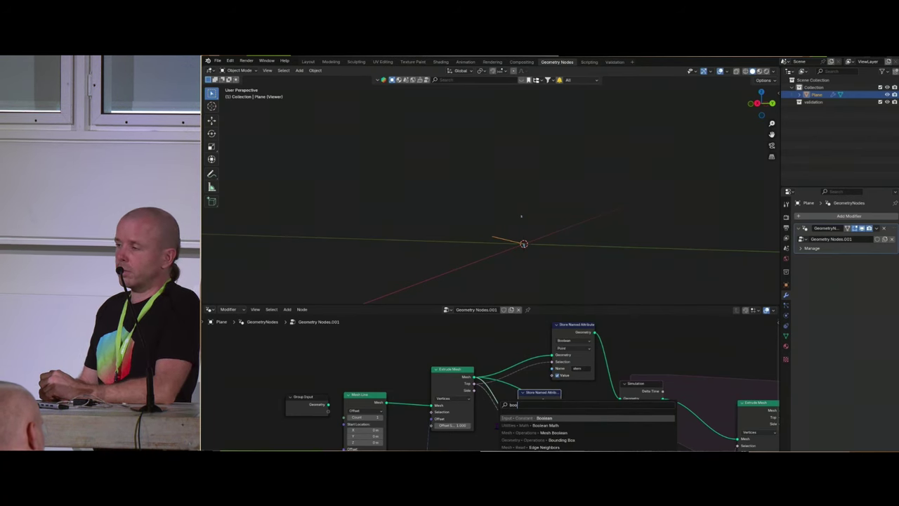
pyautogui.press('Down')
pyautogui.press('Return')
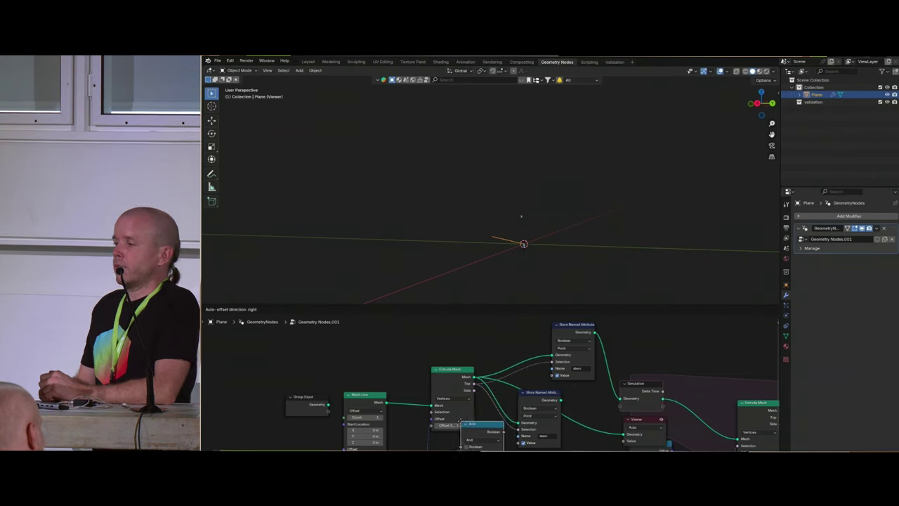
pyautogui.click(485, 422)
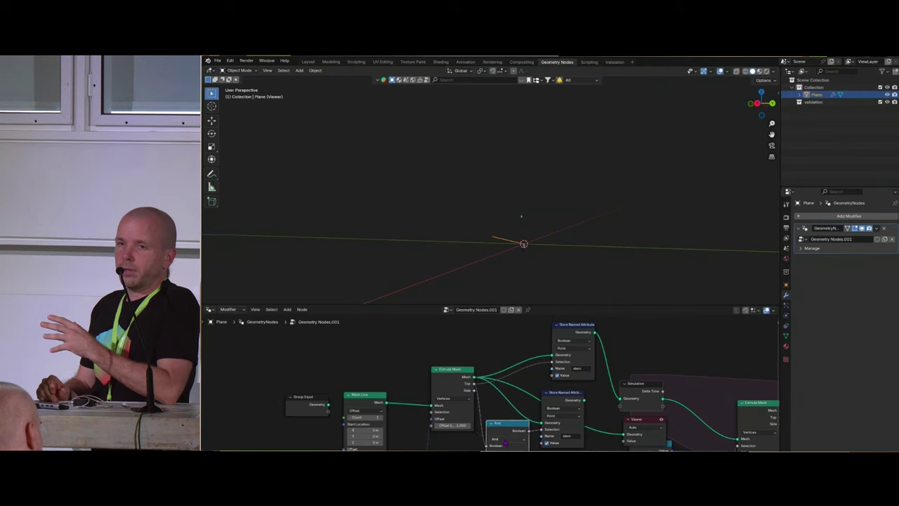
# - Set the Boolean Math node feeding the duplicated Store Named Attribute's Selection to Not
pyautogui.click(504, 441)
pyautogui.click(503, 408)
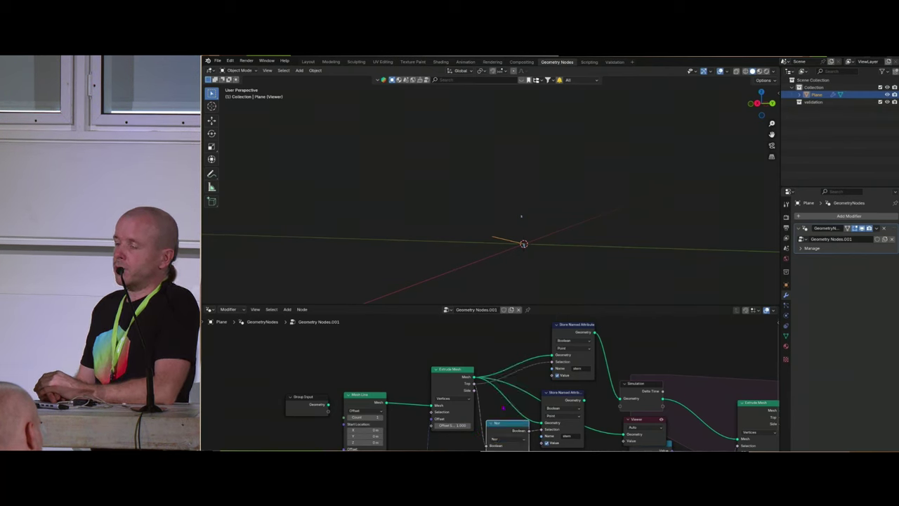
pyautogui.moveTo(547, 415); pyautogui.dragTo(501, 414, button='middle')
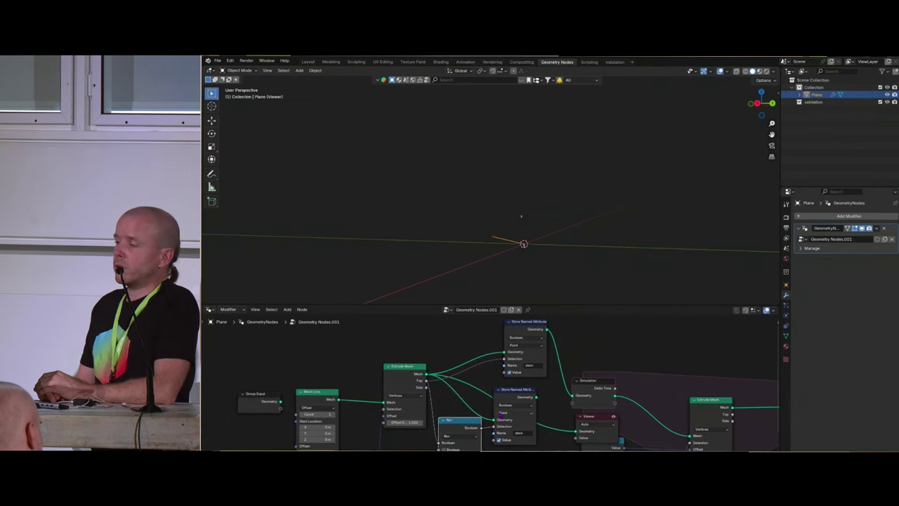
pyautogui.click(460, 437)
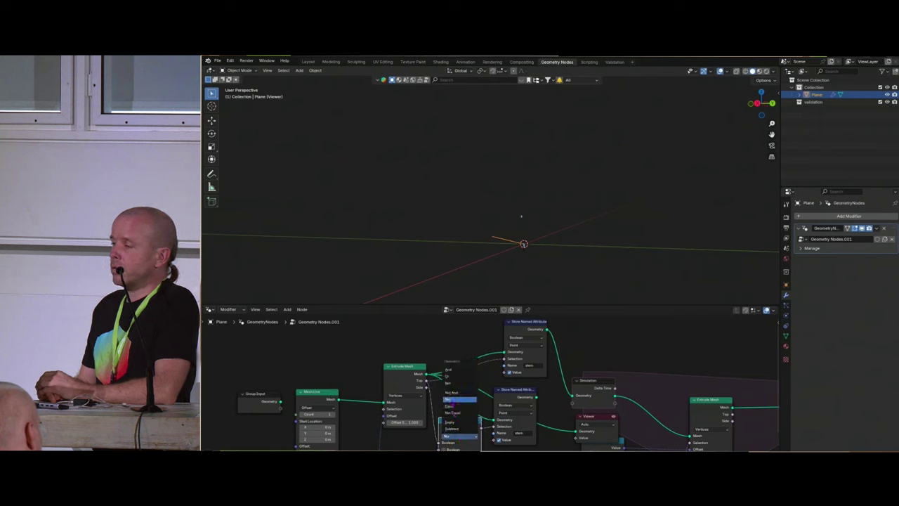
pyautogui.click(458, 384)
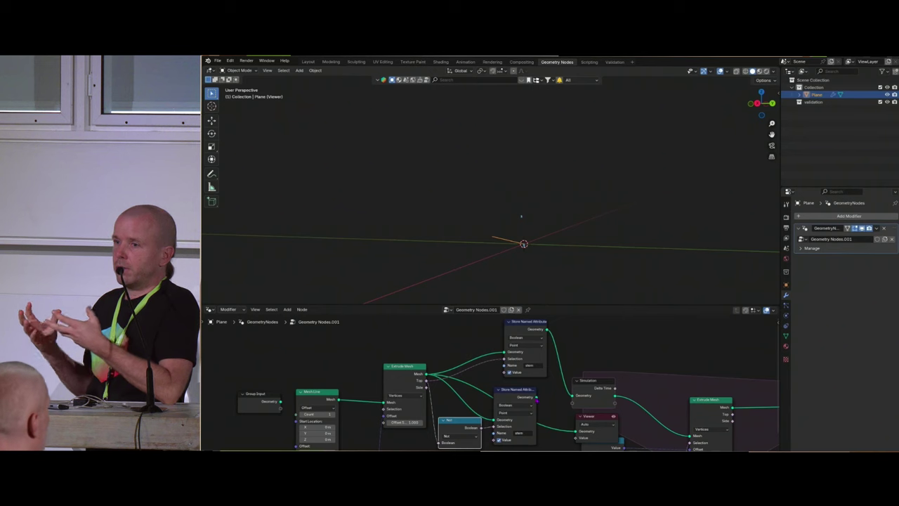
# - Link the duplicated Store Named Attribute's Geometry into the "stem" attribute node and rename the duplicate's attribute to "root"
pyautogui.click(520, 404)
pyautogui.moveTo(537, 399)
pyautogui.keyDown('ctrl'); pyautogui.keyDown('shift'); pyautogui.click(521, 423); pyautogui.keyUp('shift'); pyautogui.keyUp('ctrl')
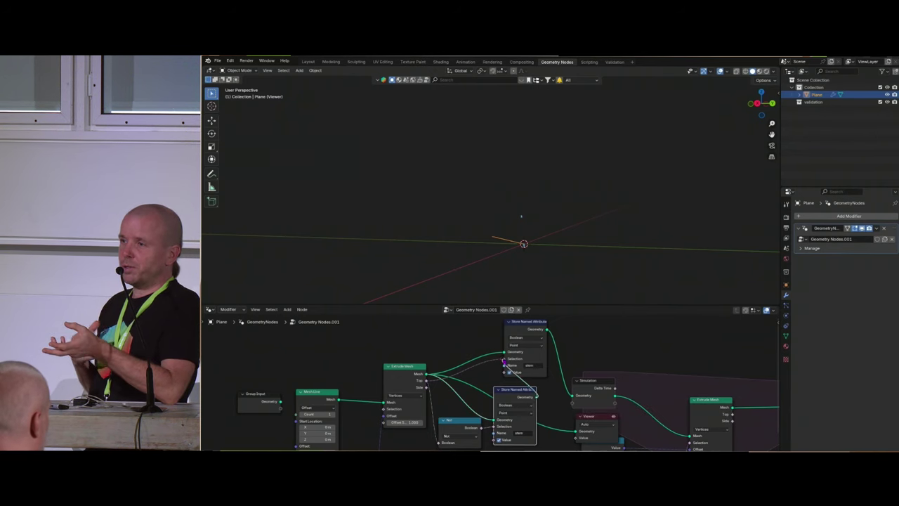
pyautogui.click(520, 433)
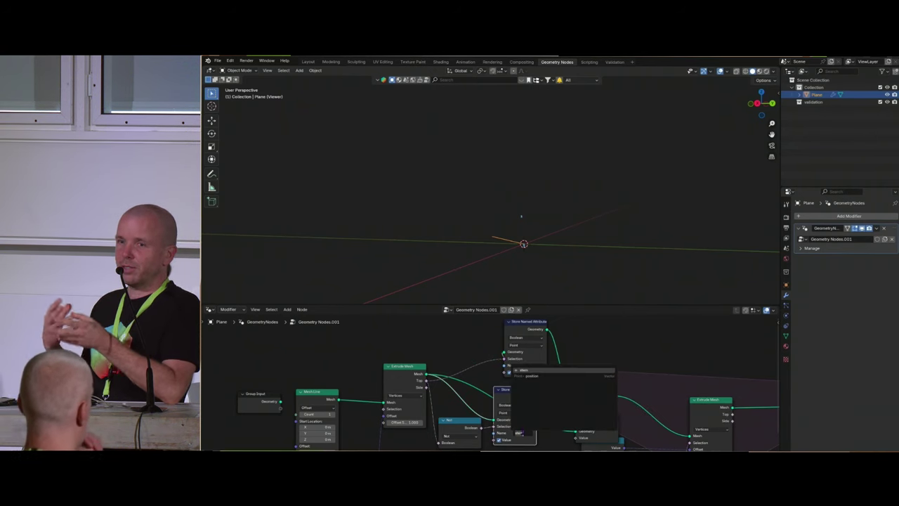
pyautogui.press('Return')
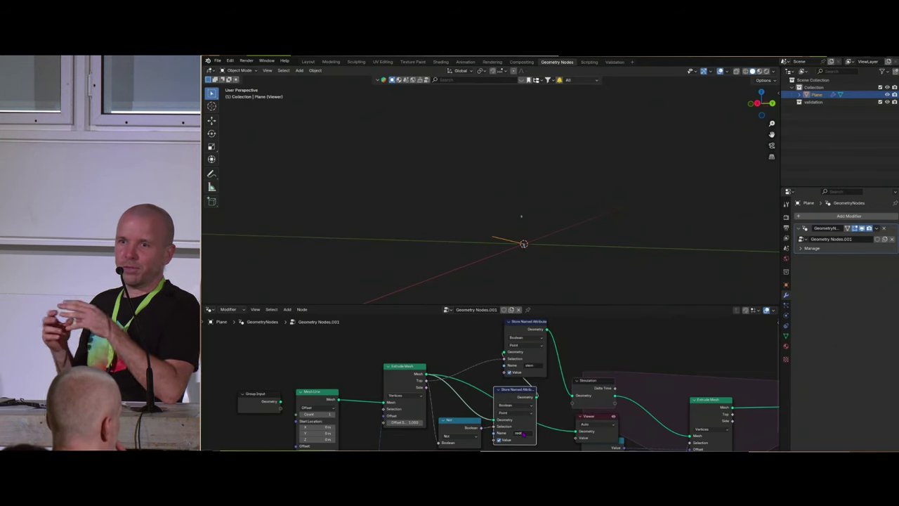
# - Move the Group Input, Mesh Line, Random Value and first Extrude Mesh nodes farther away from the attribute nodes
pyautogui.scroll(-4, 534, 357)
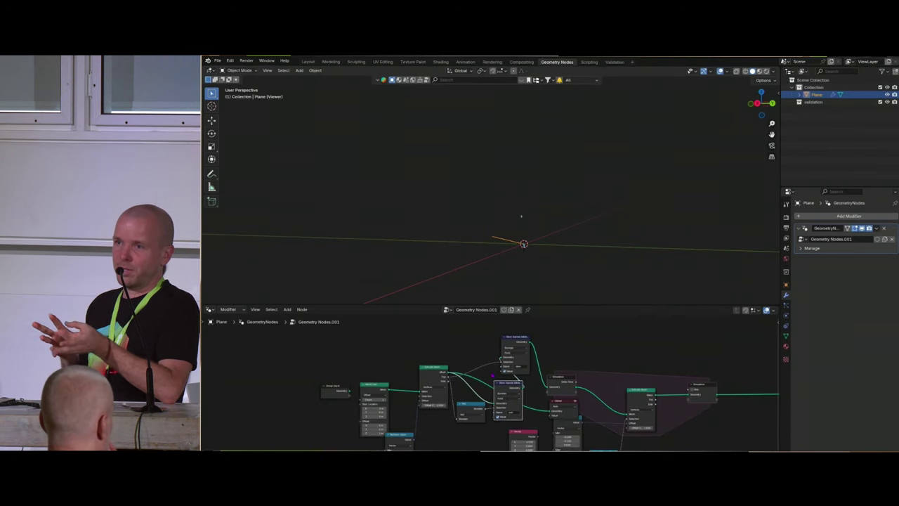
pyautogui.moveTo(345, 343); pyautogui.dragTo(479, 447)
pyautogui.press('g')
pyautogui.click(432, 380)
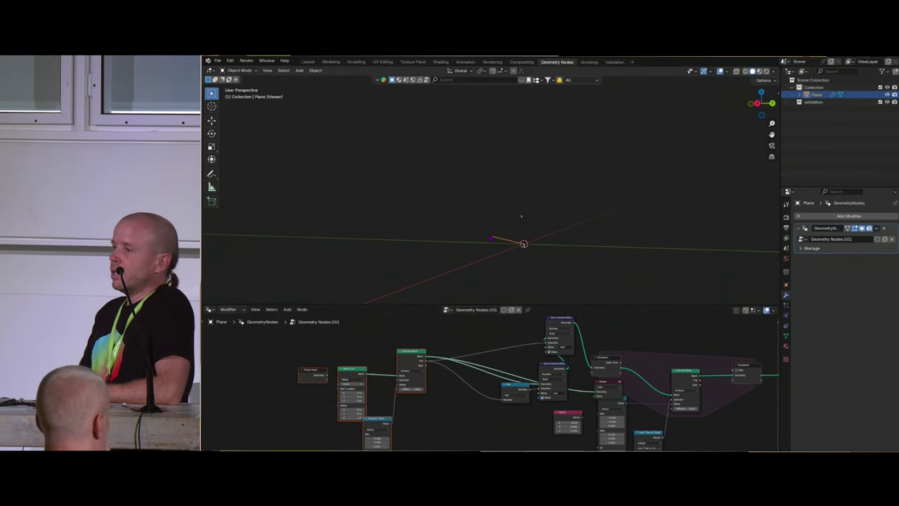
pyautogui.moveTo(491, 234); pyautogui.dragTo(492, 235)
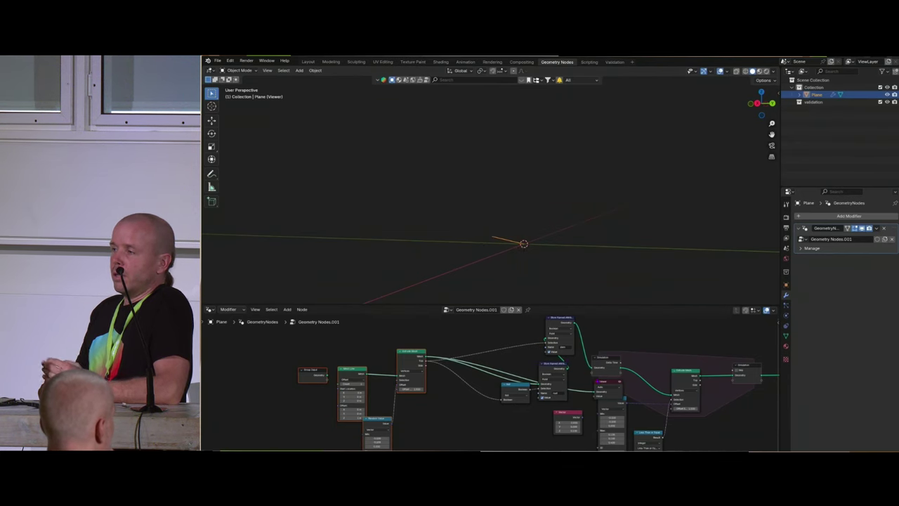
# - Reposition the Extrude Mesh node inside the simulation zone closer to the simulation output
pyautogui.moveTo(604, 375); pyautogui.dragTo(487, 358, button='middle')
pyautogui.scroll(5, 575, 374)
pyautogui.moveTo(574, 375); pyautogui.dragTo(548, 393, button='middle')
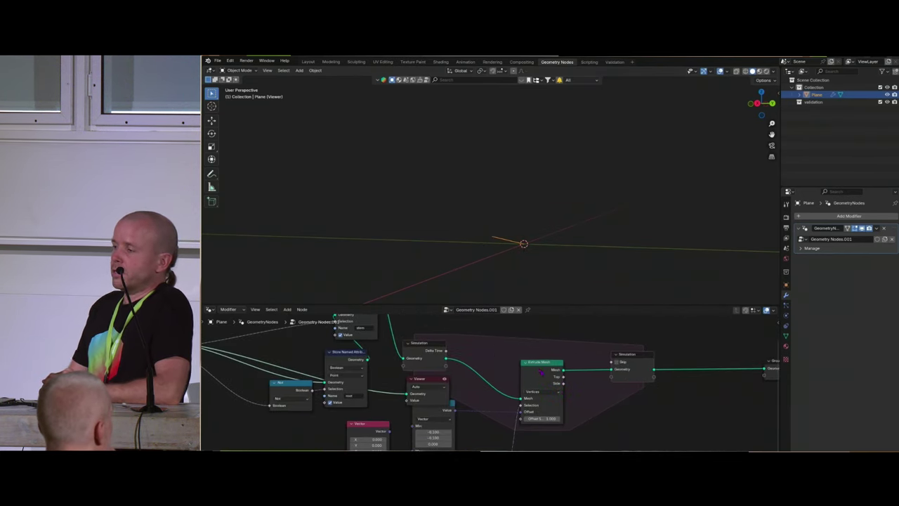
pyautogui.moveTo(553, 366); pyautogui.dragTo(578, 356)
pyautogui.moveTo(556, 385)
pyautogui.mouseDown(button='middle')
pyautogui.moveTo(644, 352)
pyautogui.moveTo(562, 390)
pyautogui.mouseUp(button='middle')
# - Play the simulation and connect the Viewer to the simulation output's Geometry
pyautogui.press('space')
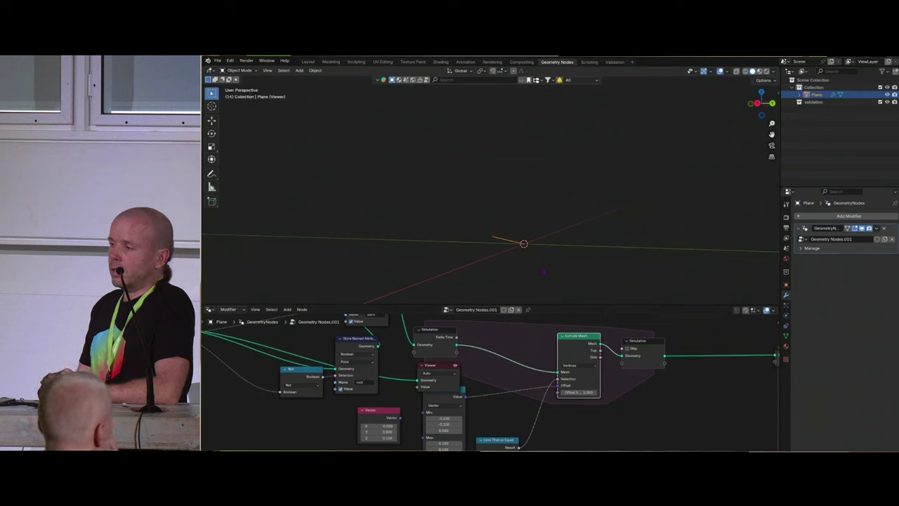
pyautogui.moveTo(546, 342); pyautogui.dragTo(527, 355, button='middle')
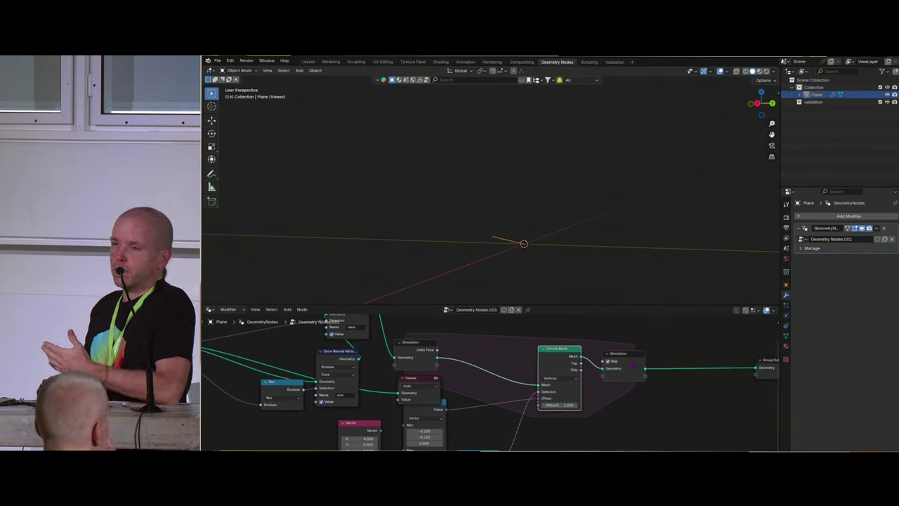
pyautogui.keyDown('ctrl'); pyautogui.keyDown('shift'); pyautogui.click(632, 377); pyautogui.keyUp('shift'); pyautogui.keyUp('ctrl')
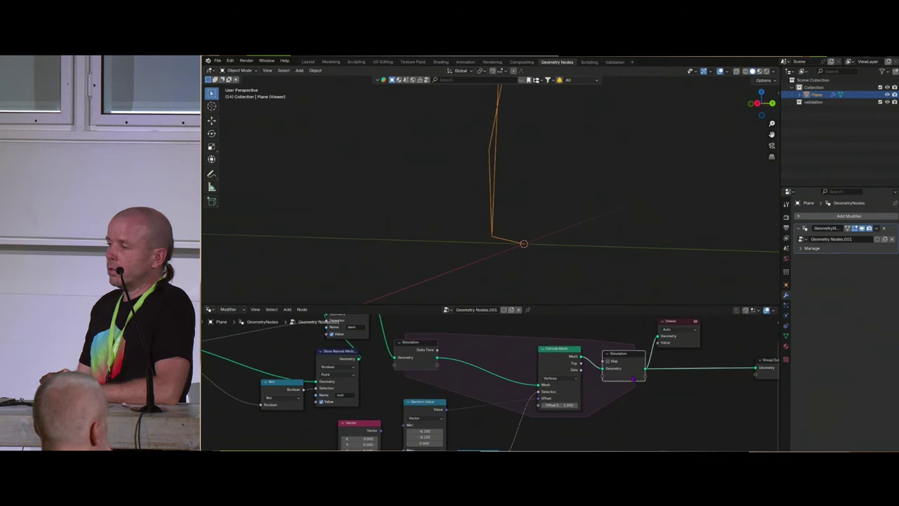
# - Replay the growth simulation from the first frame and examine how the line extrudes at its base
pyautogui.moveTo(633, 379); pyautogui.dragTo(608, 377, button='middle')
pyautogui.hotkey('shift', 'Left')
pyautogui.press('space')
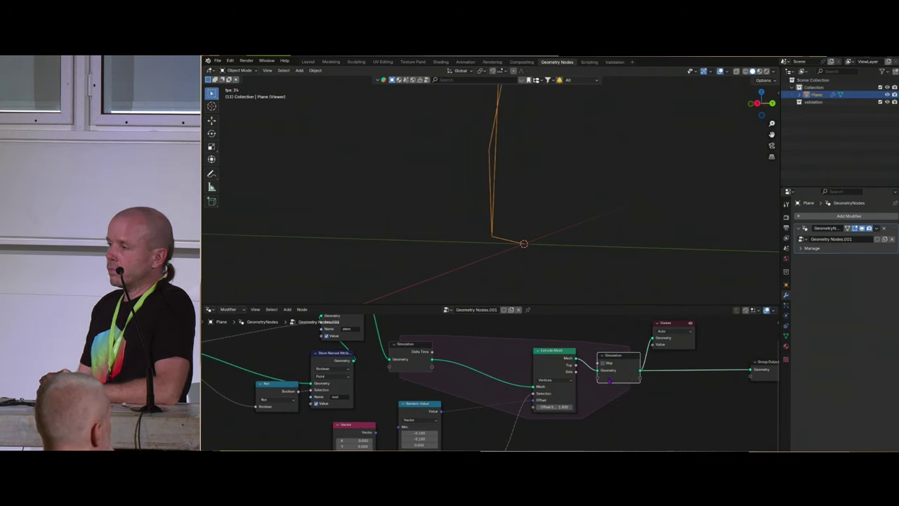
pyautogui.press('space')
pyautogui.scroll(-8, 555, 200)
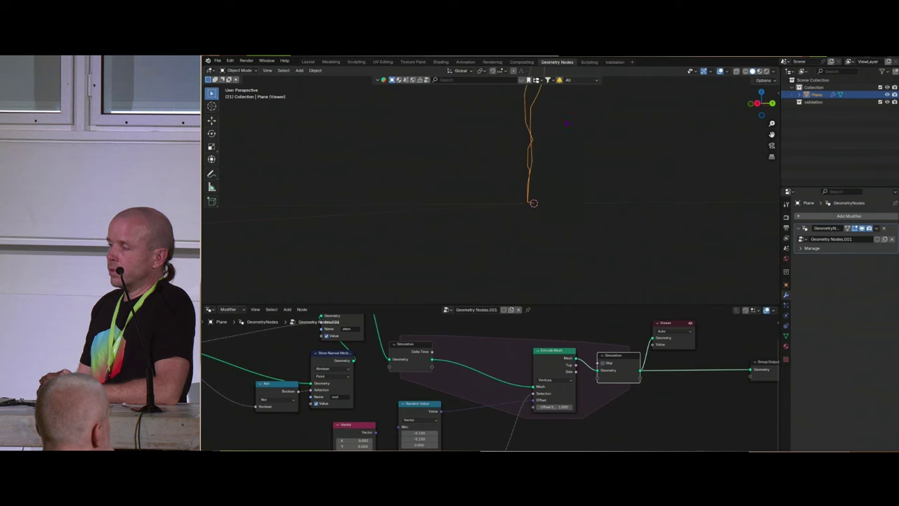
pyautogui.moveTo(553, 206); pyautogui.dragTo(522, 151, button='middle')
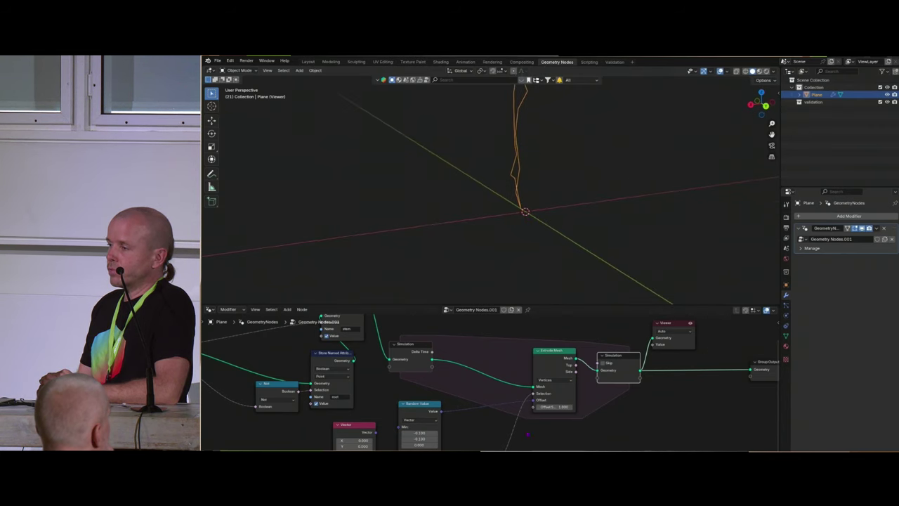
# - Add a Named Attribute node below the Less Than or Equal node and set its name to "stem"
pyautogui.scroll(-6, 548, 403)
pyautogui.scroll(5, 548, 403)
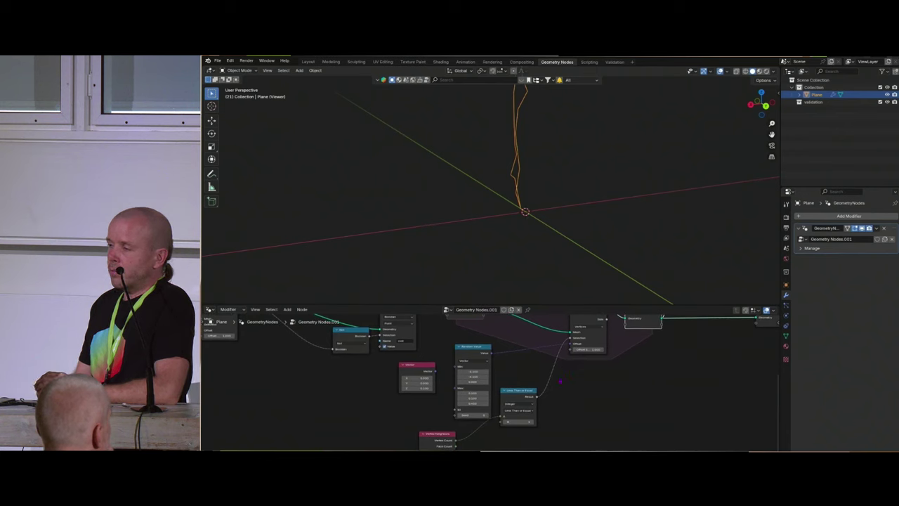
pyautogui.hotkey('shift', 'a')
pyautogui.write('name')
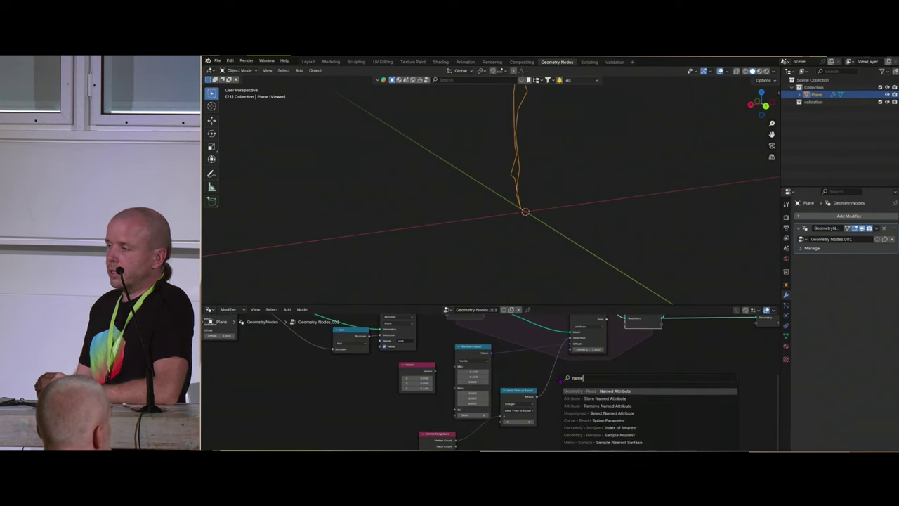
pyautogui.press('Return')
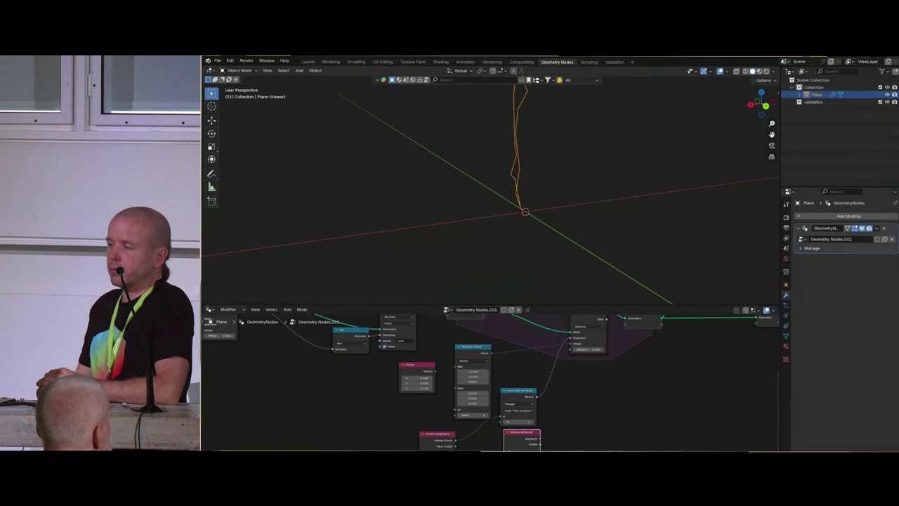
pyautogui.click(528, 455)
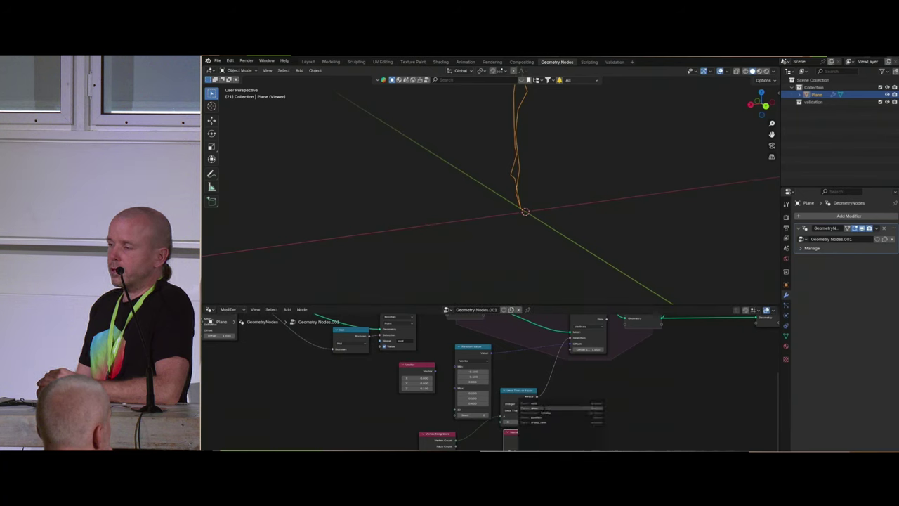
pyautogui.click(545, 409)
# - Combine the Less Than or Equal result and the named attribute in a Boolean Math And node feeding the simulation's Extrude Mesh Selection
pyautogui.moveTo(537, 398); pyautogui.dragTo(563, 405)
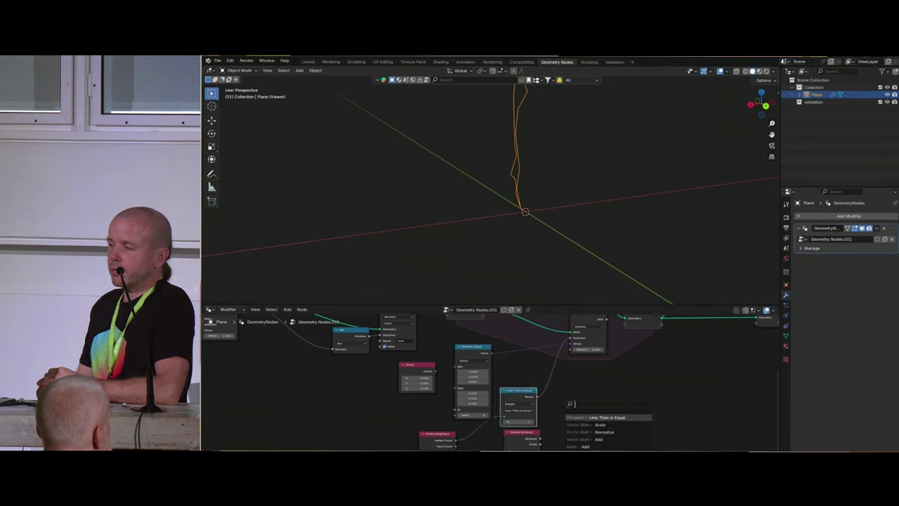
pyautogui.write('and')
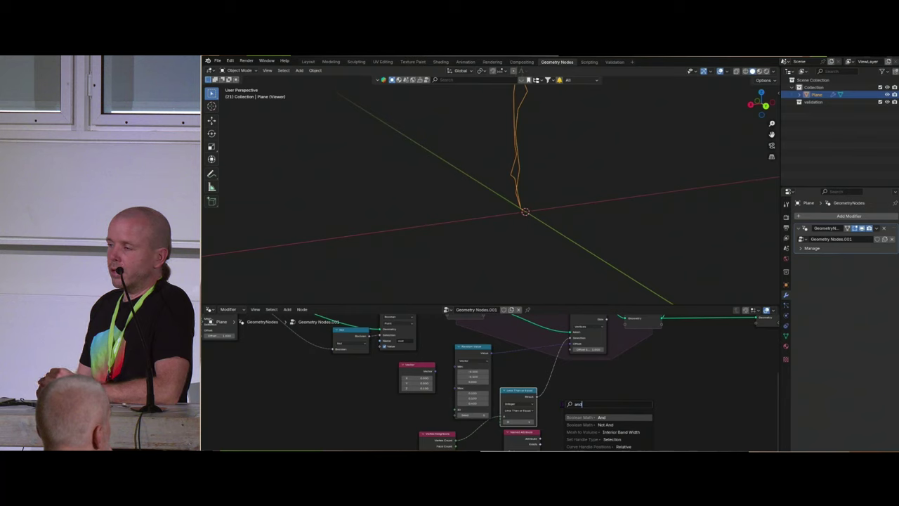
pyautogui.press('Return')
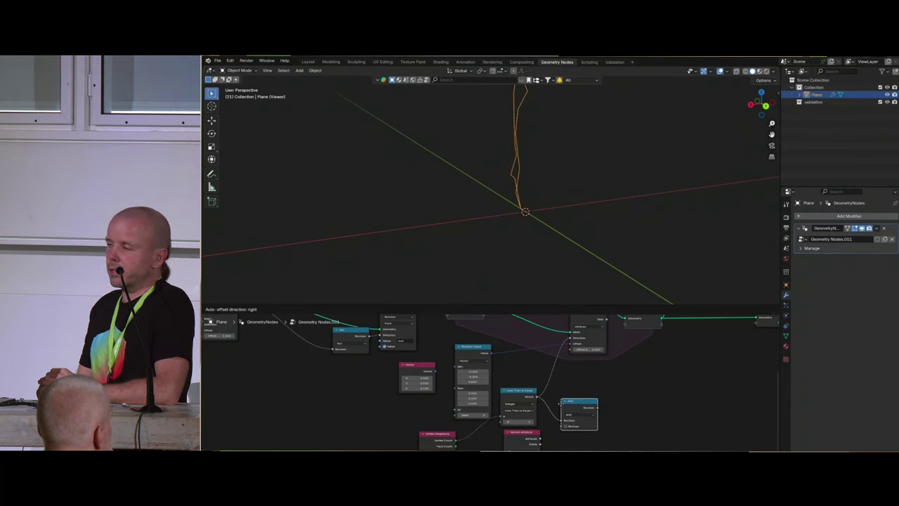
pyautogui.moveTo(540, 440); pyautogui.dragTo(569, 341)
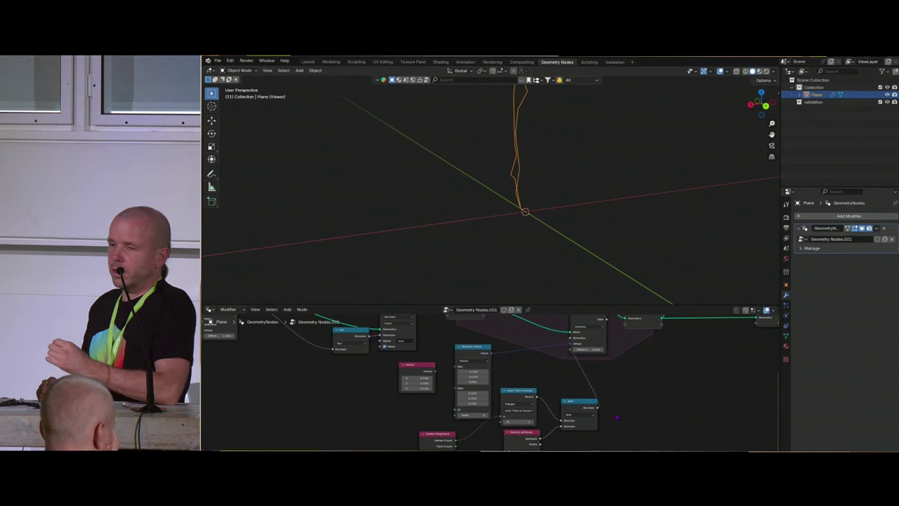
pyautogui.moveTo(584, 412); pyautogui.dragTo(576, 400)
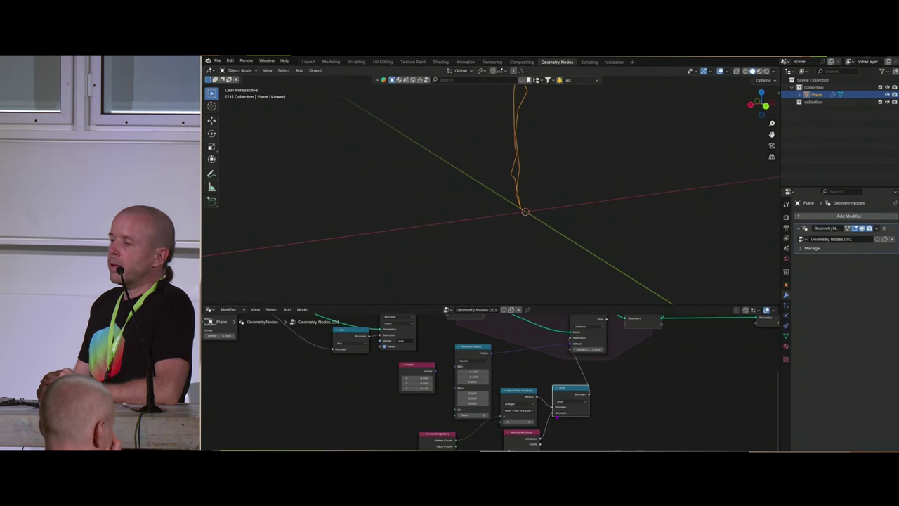
# - Replay the simulation from the first frame and examine the line's growth from its base to its tip
pyautogui.hotkey('shift', 'Left')
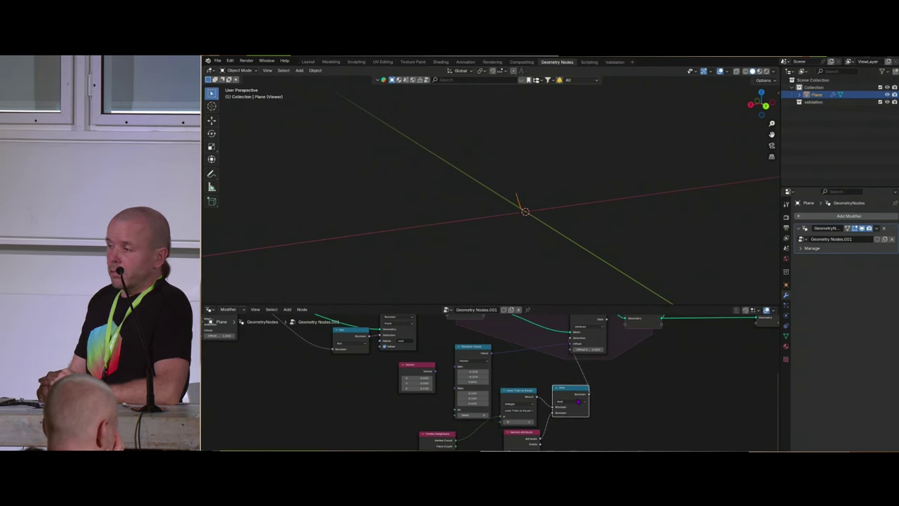
pyautogui.press('space')
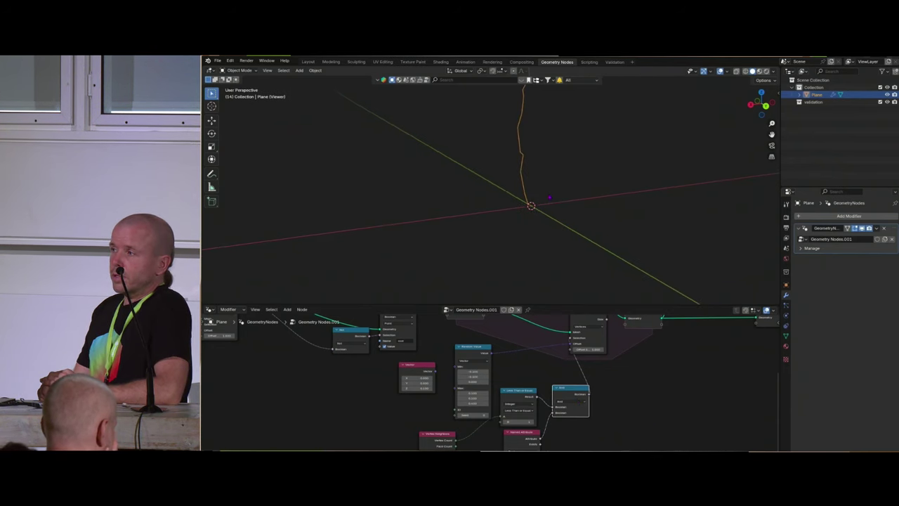
pyautogui.keyDown('shift'); pyautogui.moveTo(540, 220); pyautogui.dragTo(547, 242, button='middle'); pyautogui.keyUp('shift')
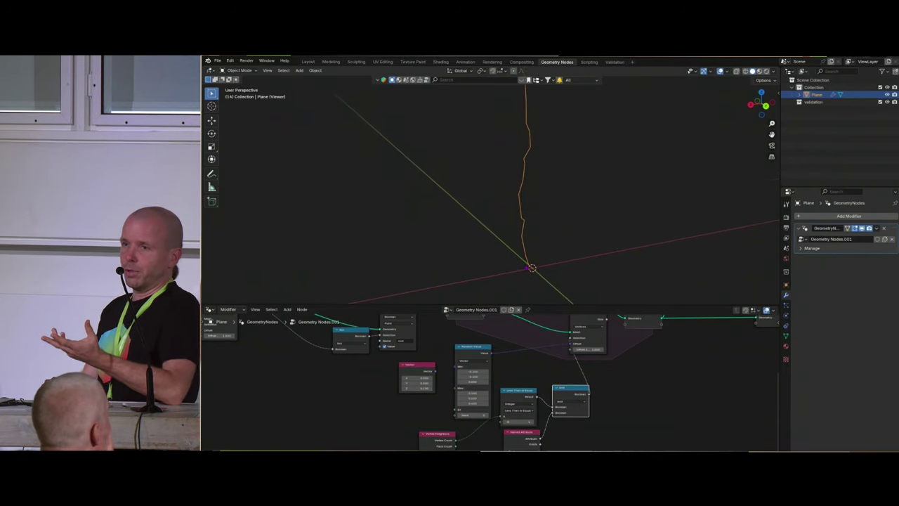
pyautogui.scroll(-1, 527, 225)
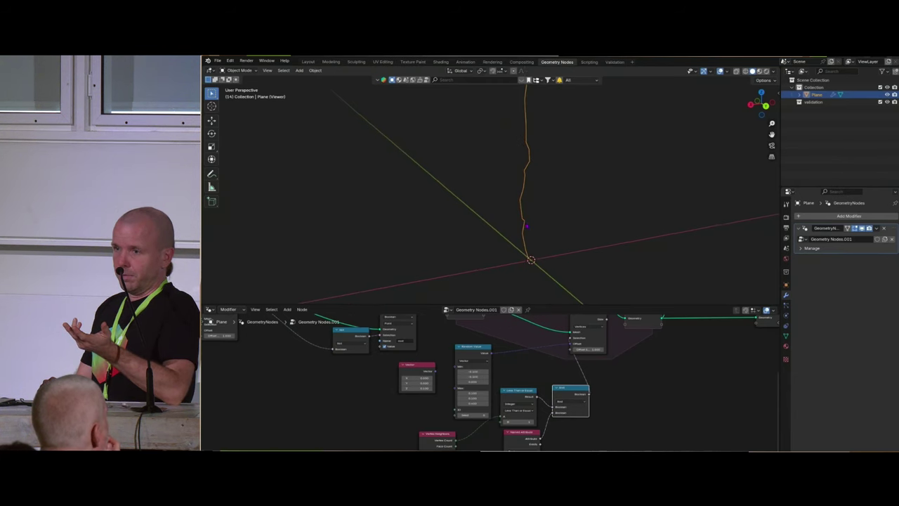
pyautogui.keyDown('shift'); pyautogui.moveTo(542, 146); pyautogui.dragTo(541, 222, button='middle'); pyautogui.keyUp('shift')
pyautogui.moveTo(610, 329); pyautogui.dragTo(629, 369, button='middle')
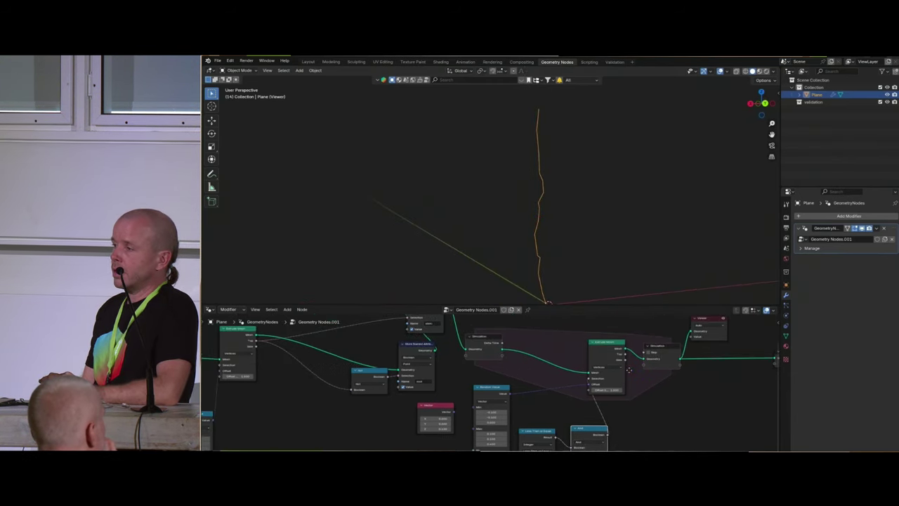
pyautogui.press('space')
pyautogui.press('space')
pyautogui.scroll(-6, 542, 222)
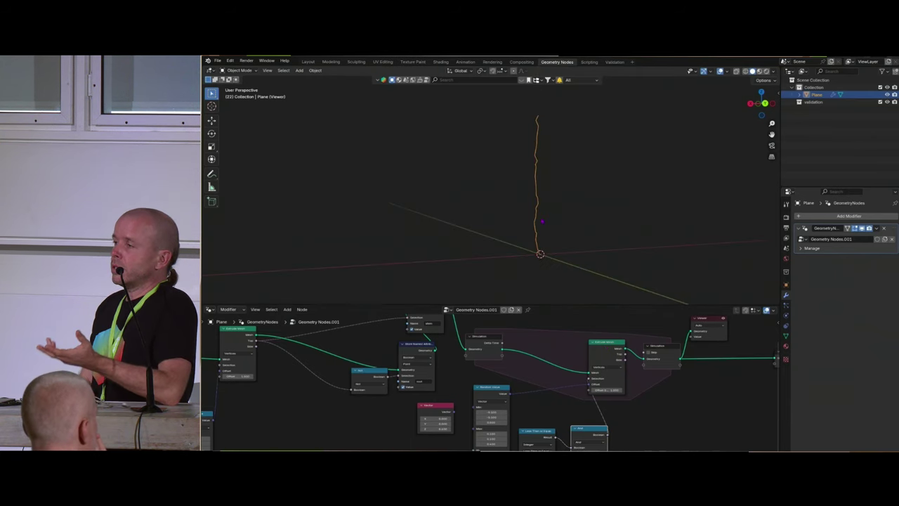
pyautogui.press('space')
pyautogui.scroll(-4, 546, 202)
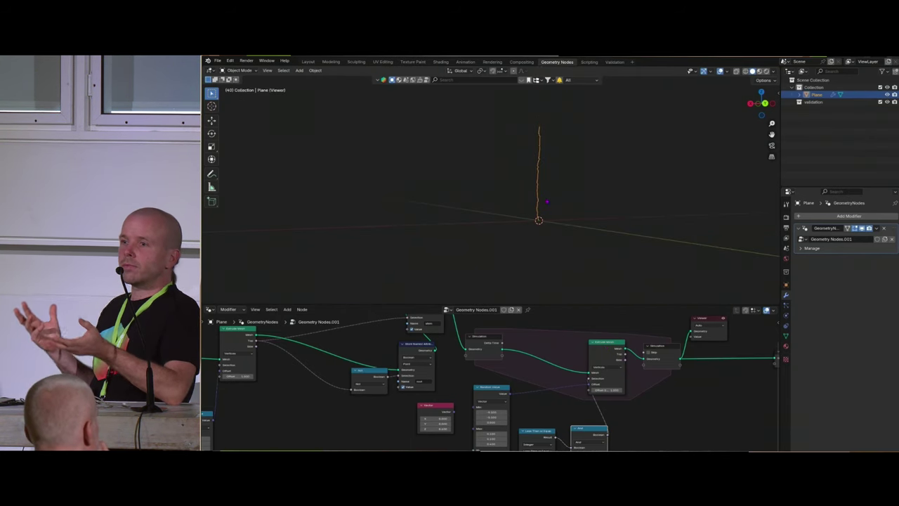
pyautogui.press('space')
pyautogui.moveTo(548, 199); pyautogui.dragTo(542, 277, button='middle')
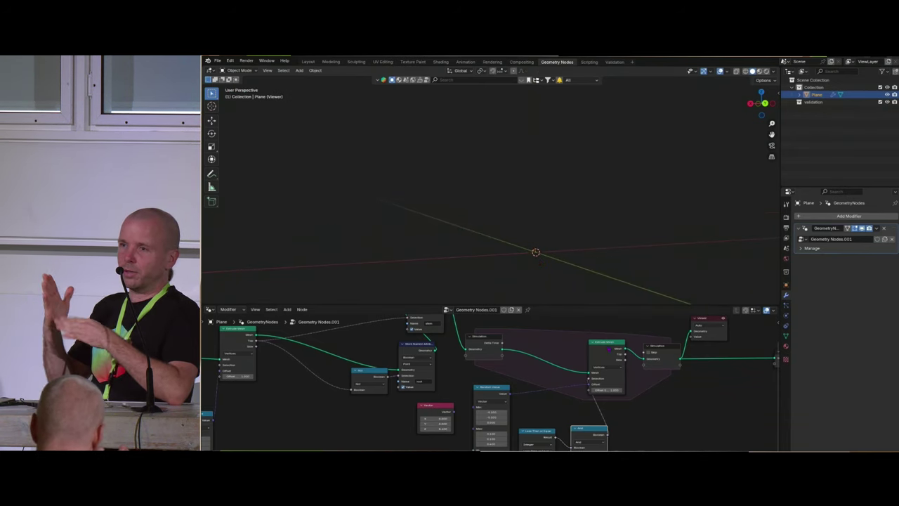
pyautogui.moveTo(684, 375); pyautogui.dragTo(519, 384, button='middle')
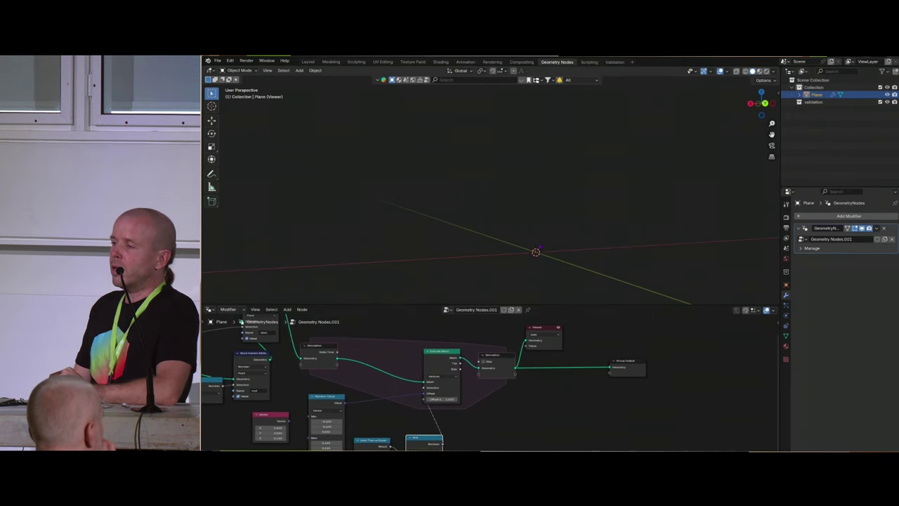
pyautogui.moveTo(520, 246); pyautogui.dragTo(537, 255, button='middle')
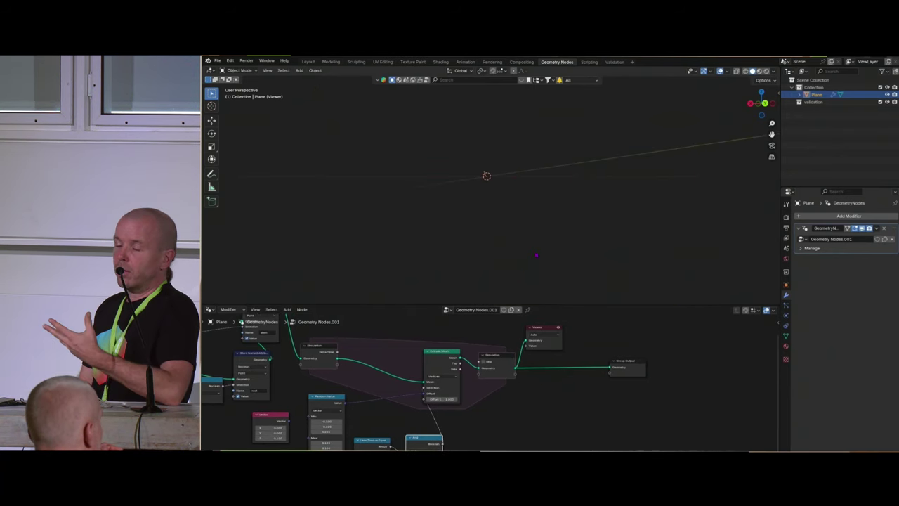
pyautogui.press('KP_Decimal')
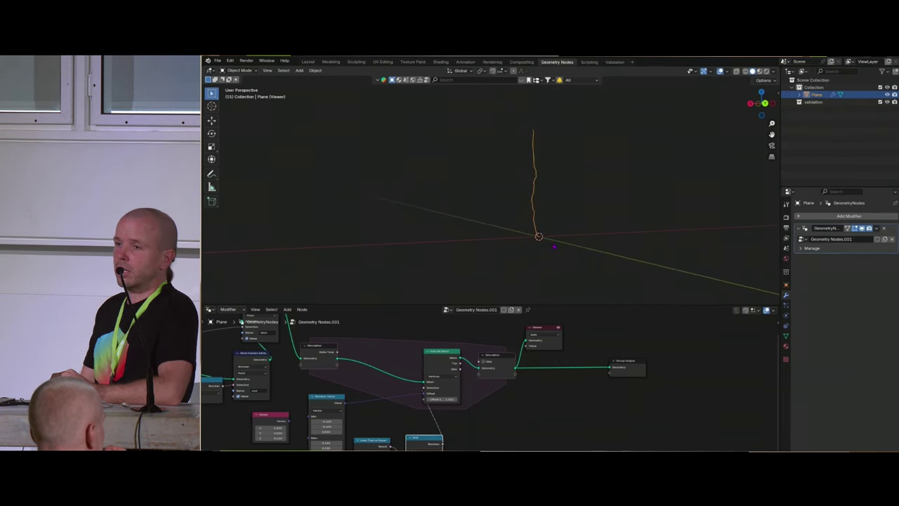
# - Group the Random Value, Vertex Neighbors, Less Than or Equal, Named Attribute, And and Extrude Mesh nodes, and return to the parent node tree
pyautogui.press('Home')
pyautogui.hotkey('ctrl', 'space')
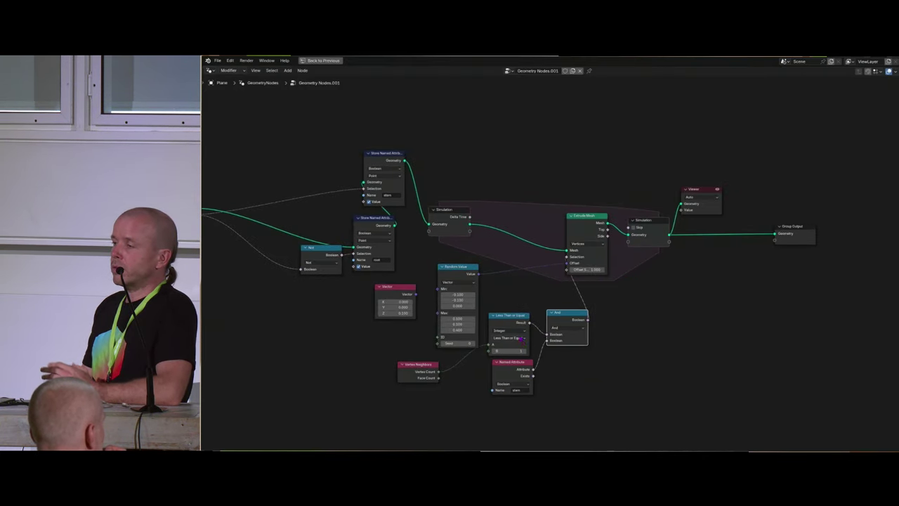
pyautogui.press('Home')
pyautogui.click(452, 276)
pyautogui.keyDown('shift'); pyautogui.click(420, 372); pyautogui.keyUp('shift')
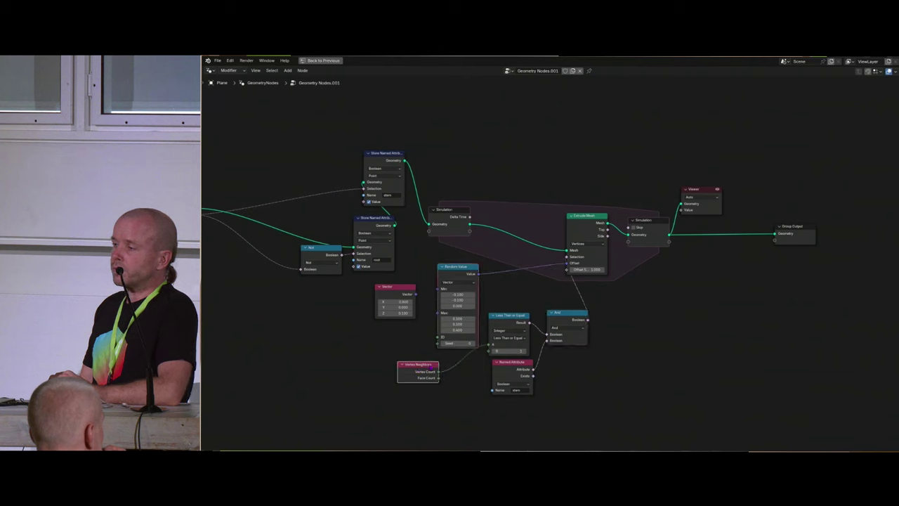
pyautogui.keyDown('shift'); pyautogui.click(504, 323); pyautogui.keyUp('shift')
pyautogui.keyDown('shift'); pyautogui.click(509, 369); pyautogui.keyUp('shift')
pyautogui.keyDown('shift'); pyautogui.click(558, 317); pyautogui.keyUp('shift')
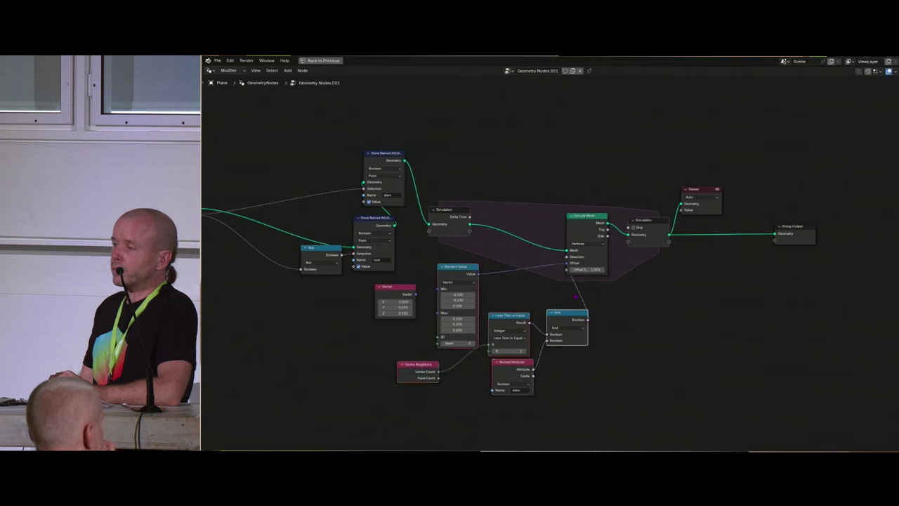
pyautogui.keyDown('shift'); pyautogui.click(583, 226); pyautogui.keyUp('shift')
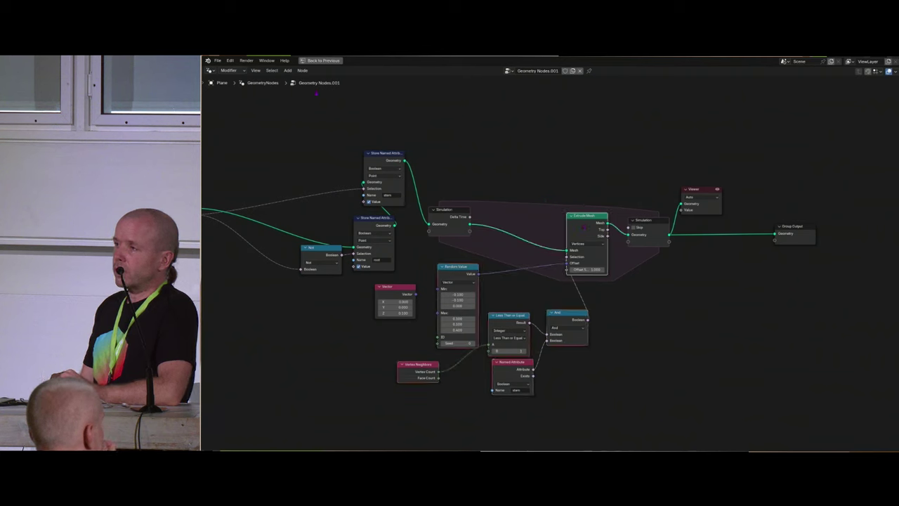
pyautogui.click(302, 70)
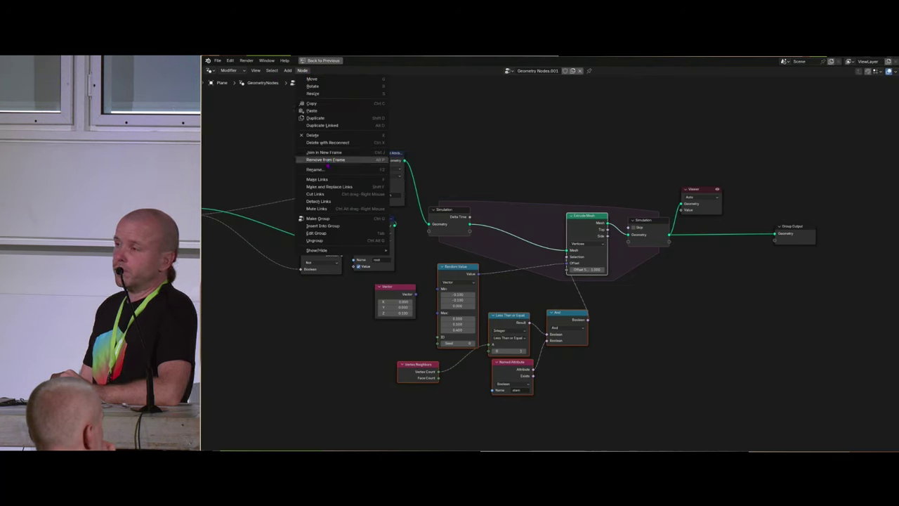
pyautogui.click(335, 219)
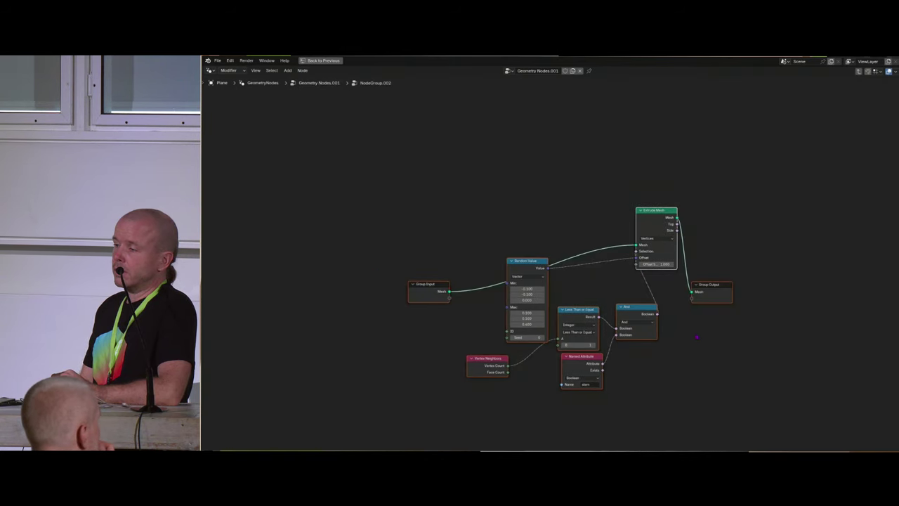
pyautogui.press('Tab')
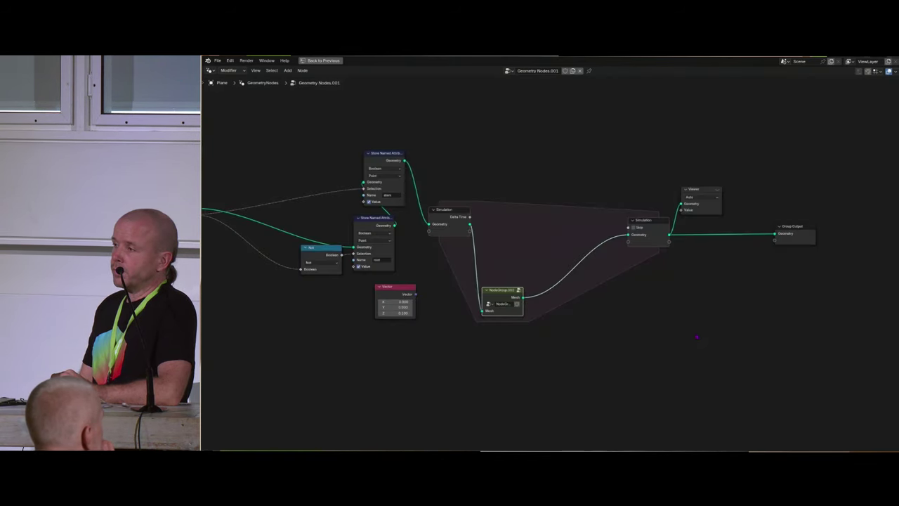
# - Move the new group node up between the two Simulation nodes and rename the group "Grow Random"
pyautogui.moveTo(505, 309); pyautogui.dragTo(521, 258)
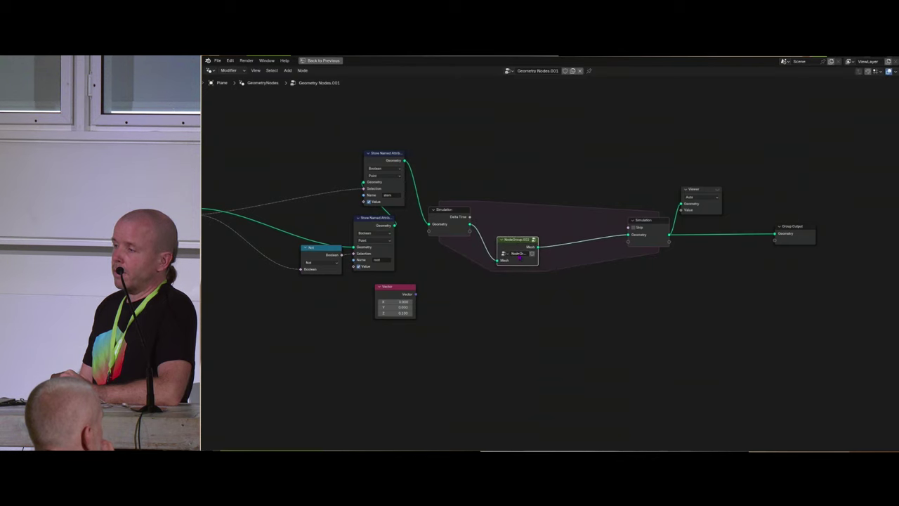
pyautogui.write('Grow')
pyautogui.press('Return')
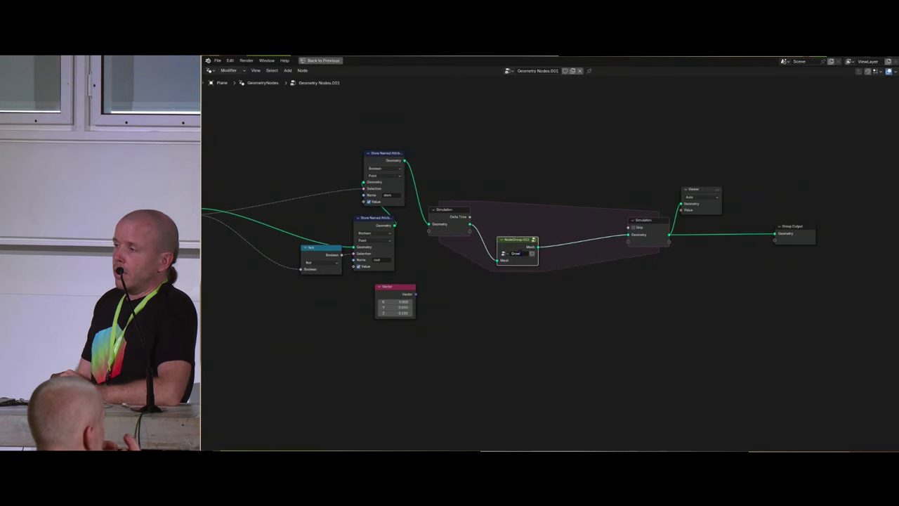
pyautogui.write('Random')
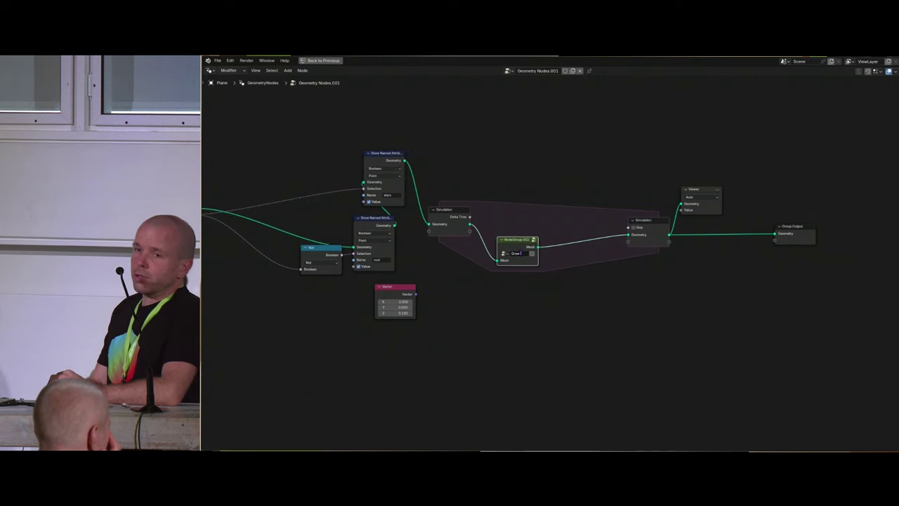
pyautogui.press('Return')
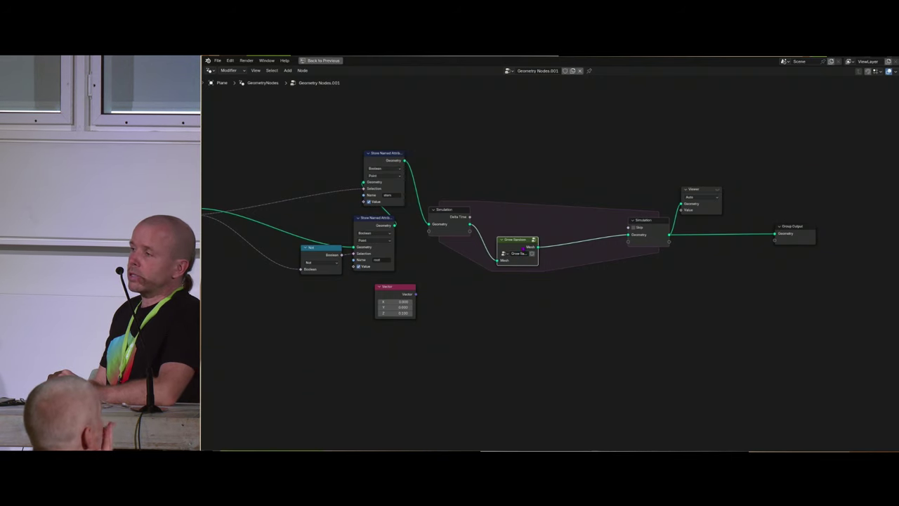
# - Make room after the Grow Random node and insert a duplicate of it between the original and the simulation's output node
pyautogui.moveTo(524, 248); pyautogui.dragTo(505, 241)
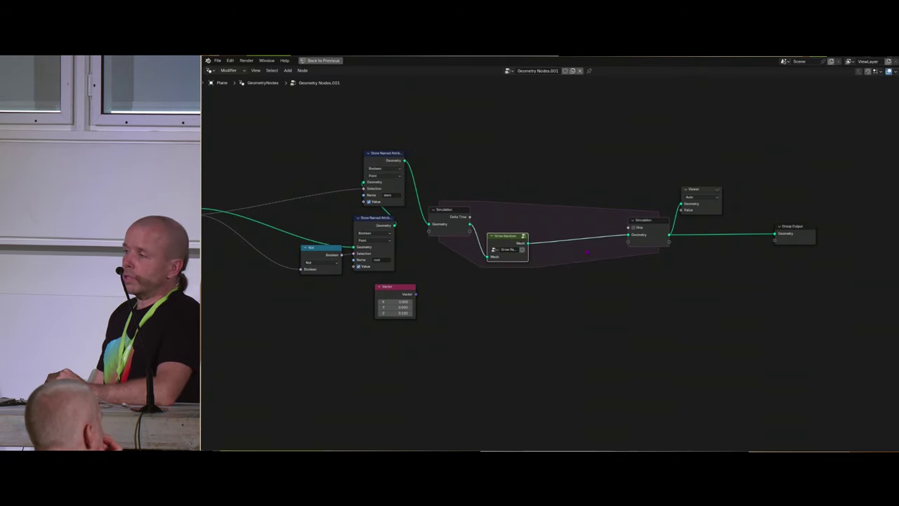
pyautogui.moveTo(586, 251); pyautogui.dragTo(552, 274, button='middle')
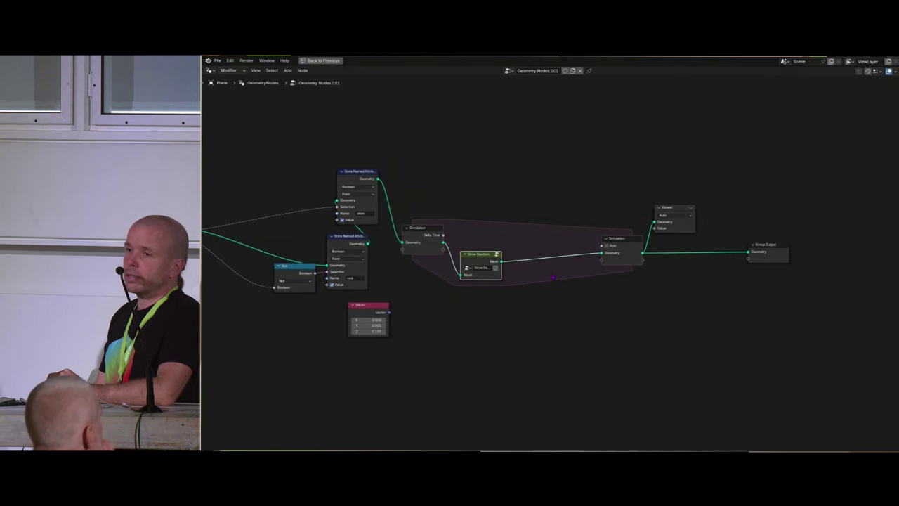
pyautogui.moveTo(477, 259); pyautogui.dragTo(555, 256)
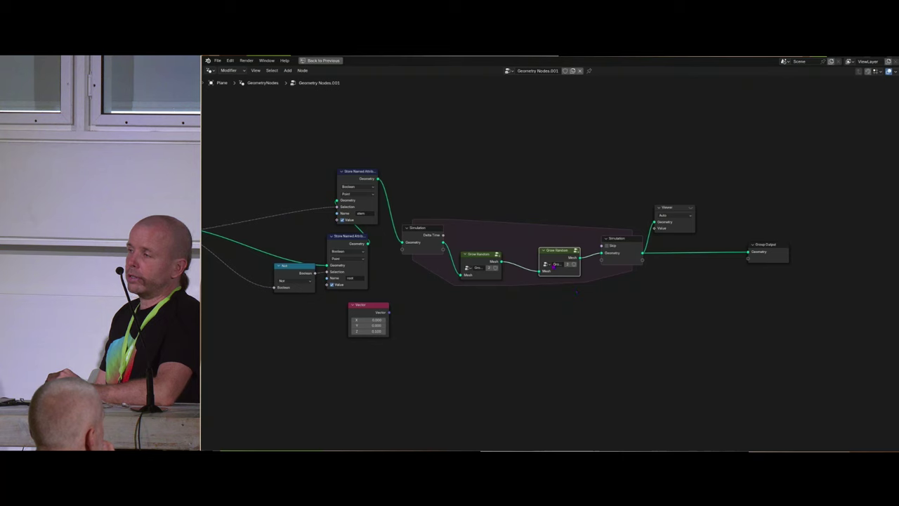